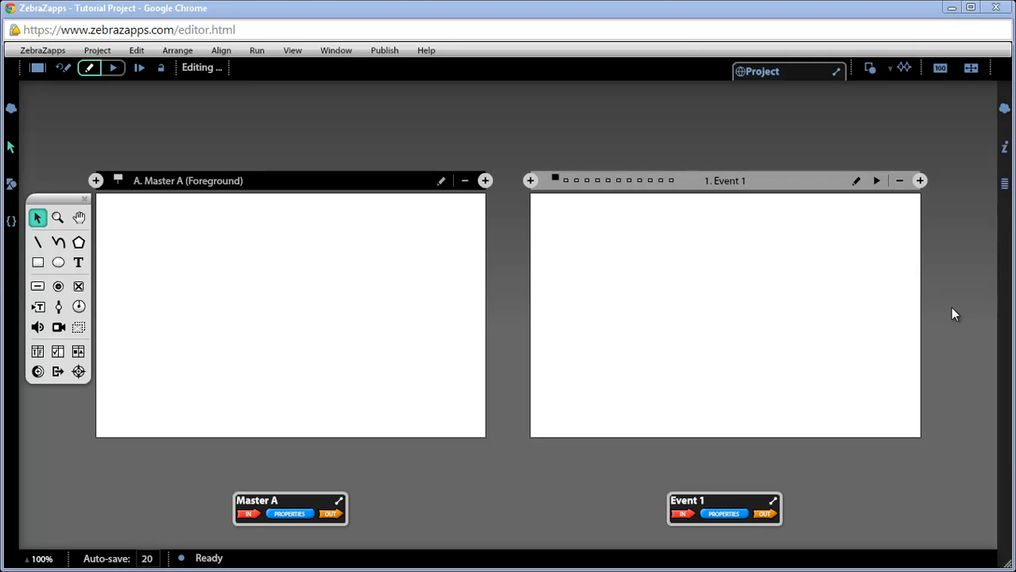
Open Event 1 for full-size editing and move the tool palette next to the stage.
click(855, 182)
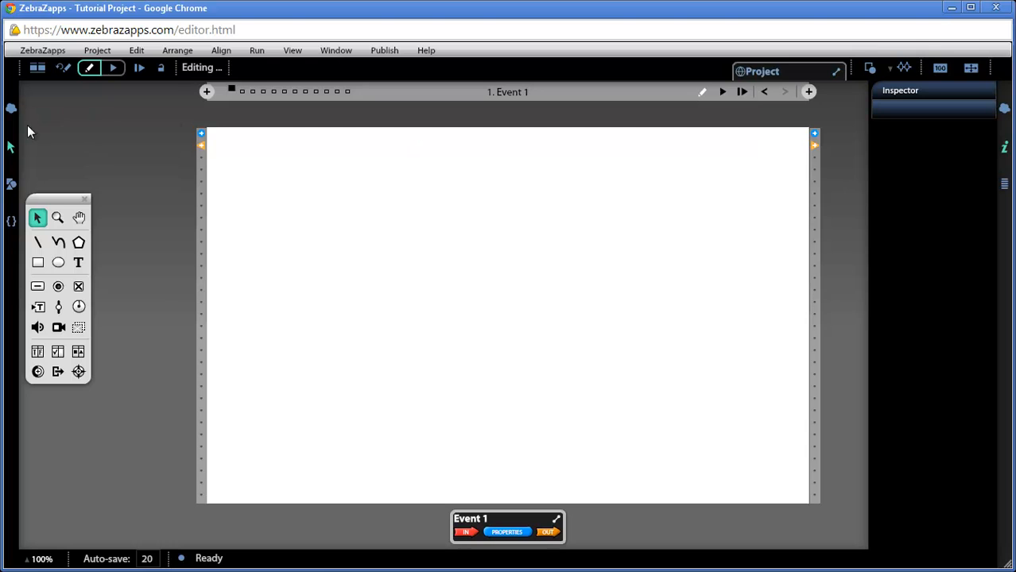
mouse_move(57, 195)
mouse_down()
mouse_move(115, 166)
mouse_move(154, 128)
mouse_up()
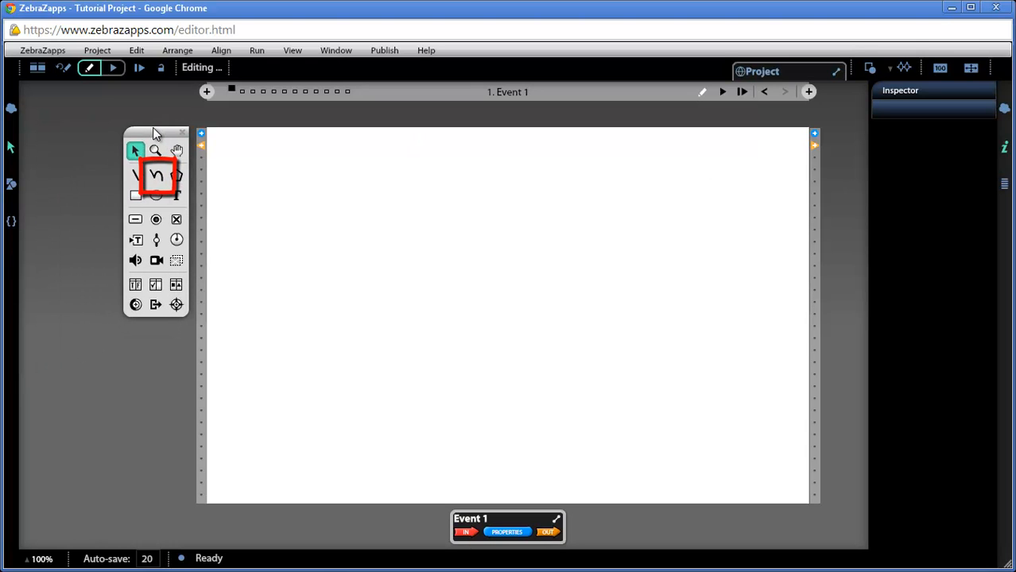
Draw a freehand wavy path about 721 wide and 162 high with low smoothing and move it to the stage's upper edge.
click(157, 177)
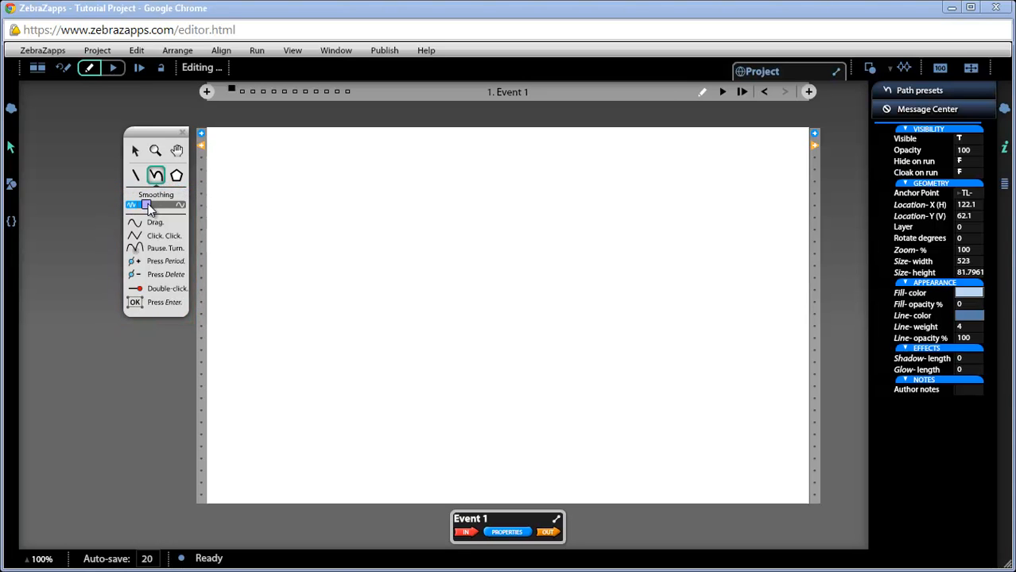
drag(148, 205, 156, 209)
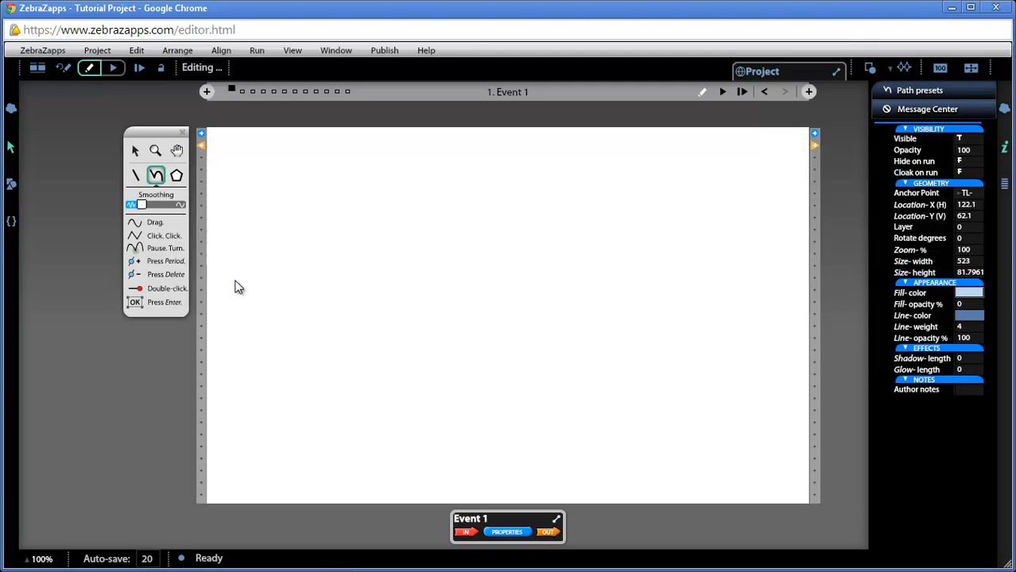
drag(235, 282, 246, 250)
mouse_move(274, 215)
mouse_down()
mouse_move(323, 224)
mouse_move(344, 276)
mouse_up()
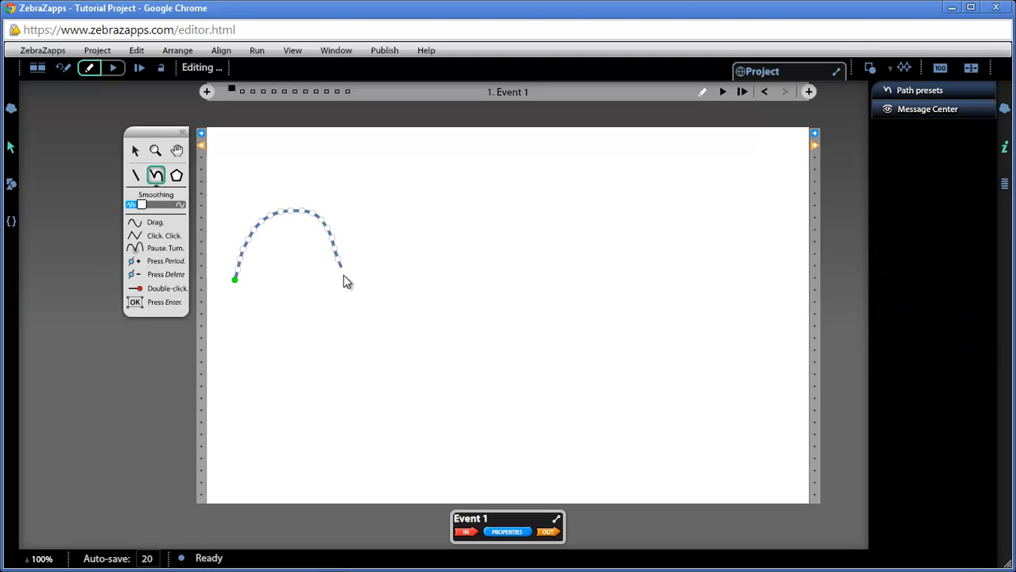
mouse_move(399, 303)
mouse_down()
mouse_move(499, 205)
mouse_move(631, 297)
mouse_move(674, 237)
mouse_move(730, 196)
mouse_move(776, 272)
mouse_move(774, 310)
mouse_up()
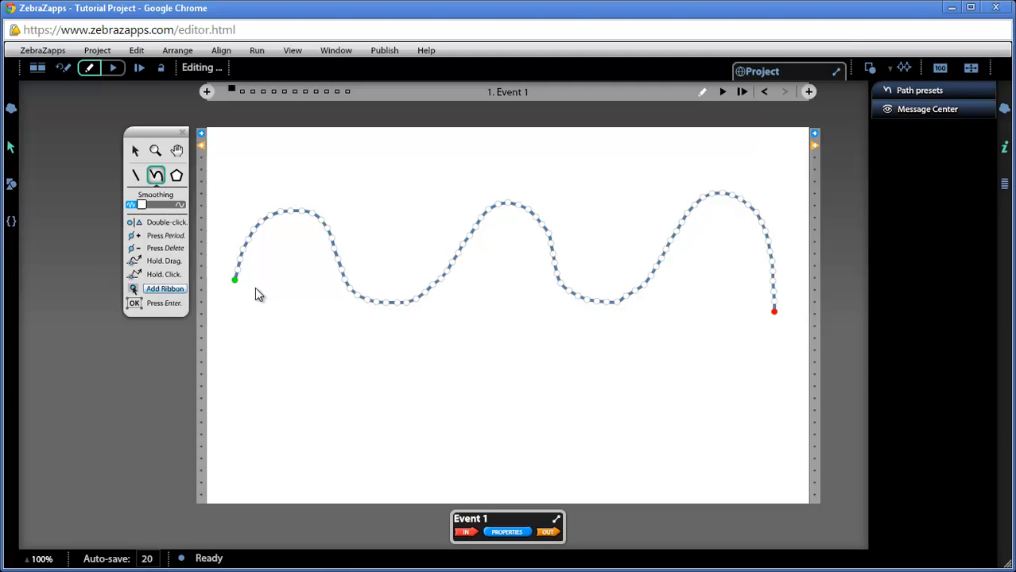
key(Return)
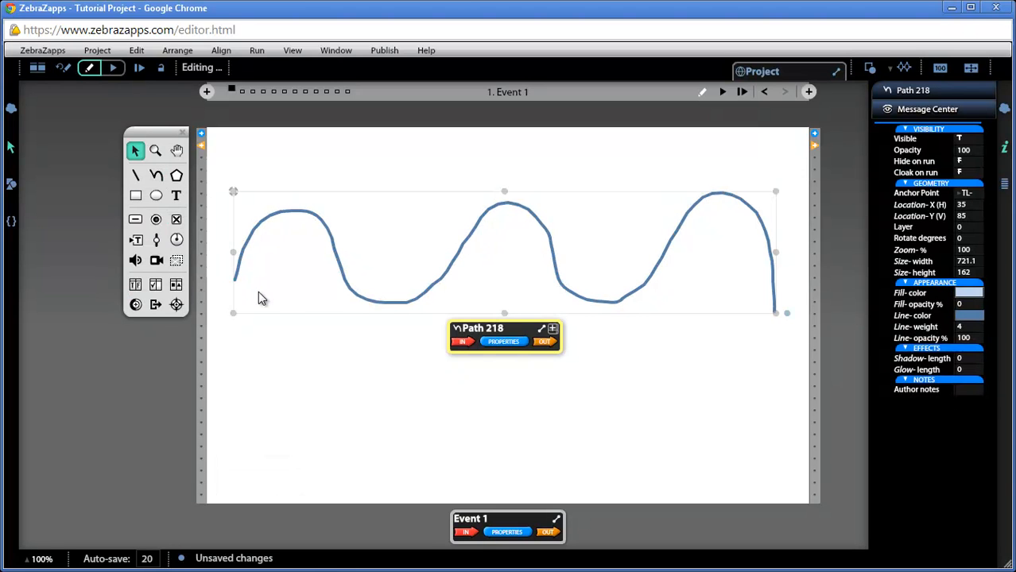
drag(368, 299, 377, 246)
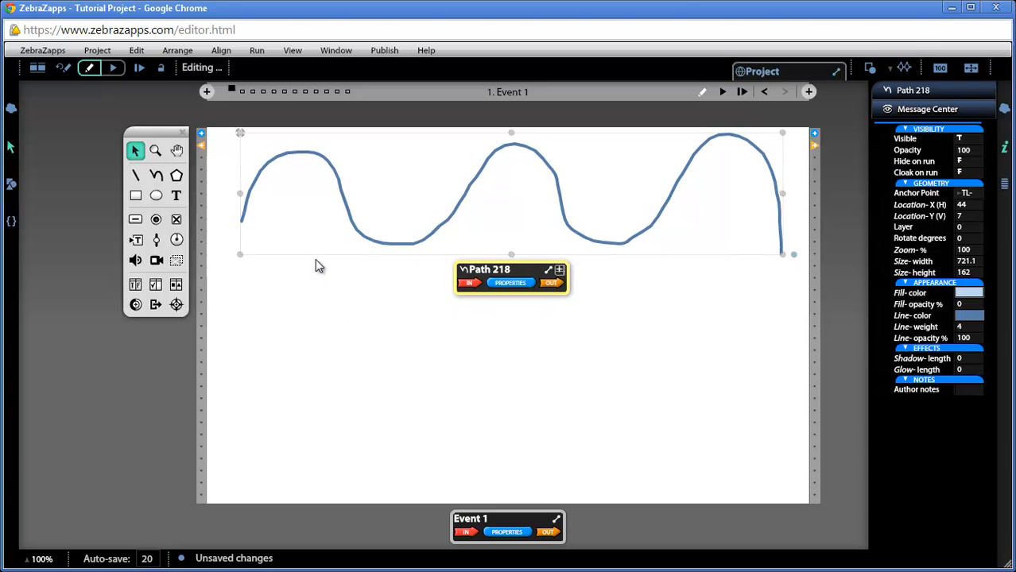
Draw a second freehand wavy path, about 743 wide and 142 high, below the first with smoothing at the middle of its range.
click(158, 174)
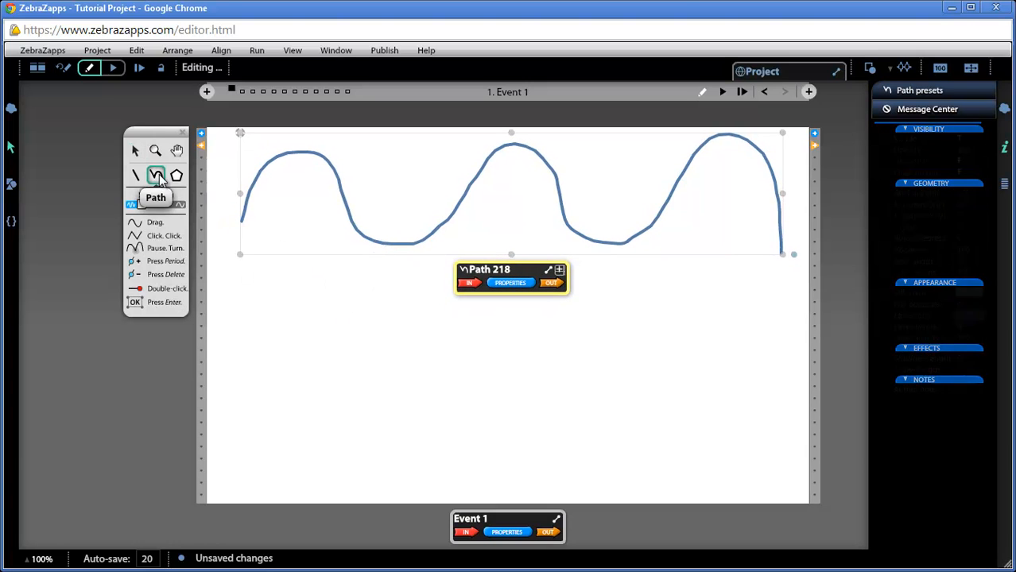
drag(143, 207, 158, 213)
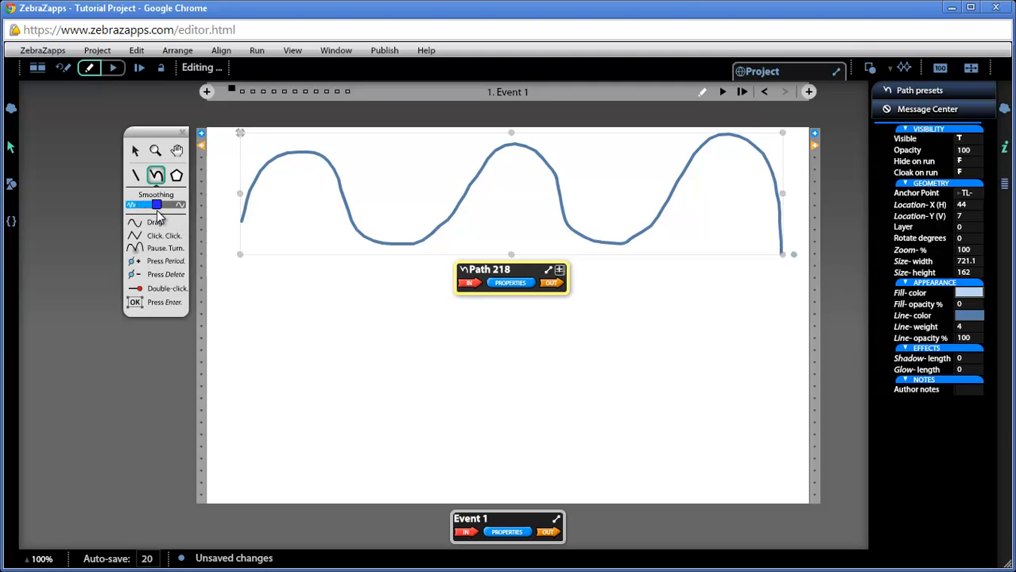
mouse_move(240, 355)
mouse_down()
mouse_move(298, 285)
mouse_move(347, 291)
mouse_move(410, 357)
mouse_move(484, 364)
mouse_move(524, 349)
mouse_move(584, 286)
mouse_move(649, 297)
mouse_move(725, 377)
mouse_move(793, 354)
mouse_move(796, 312)
mouse_up()
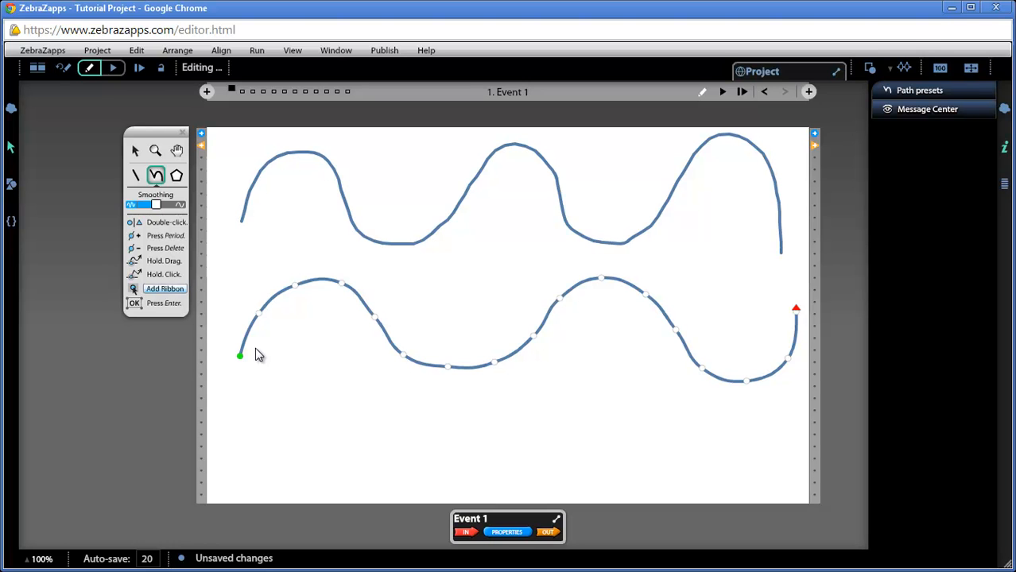
key(Return)
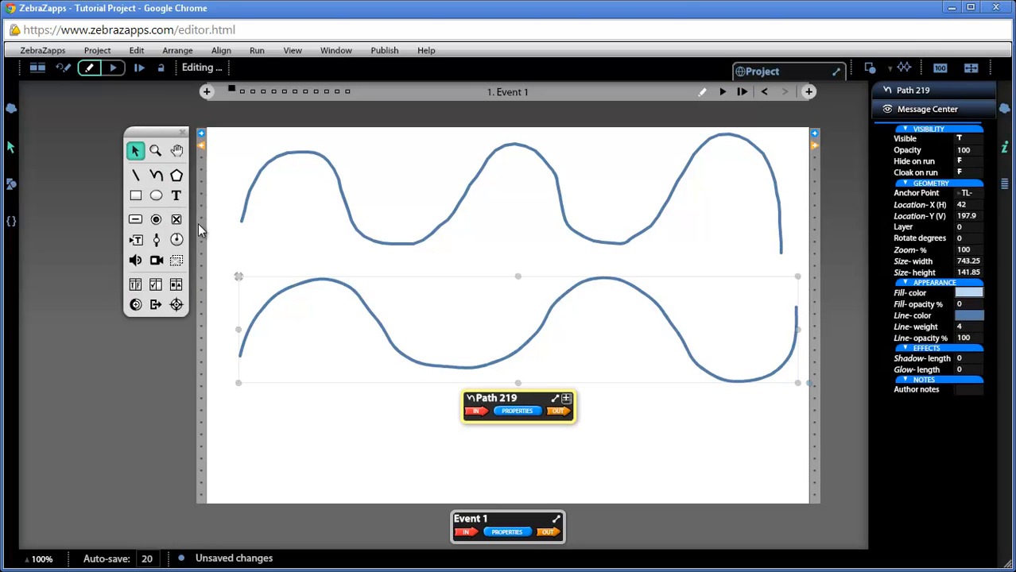
Draw a third freehand wavy path along the stage's lower edge with smoothing raised above the middle of its range.
click(156, 178)
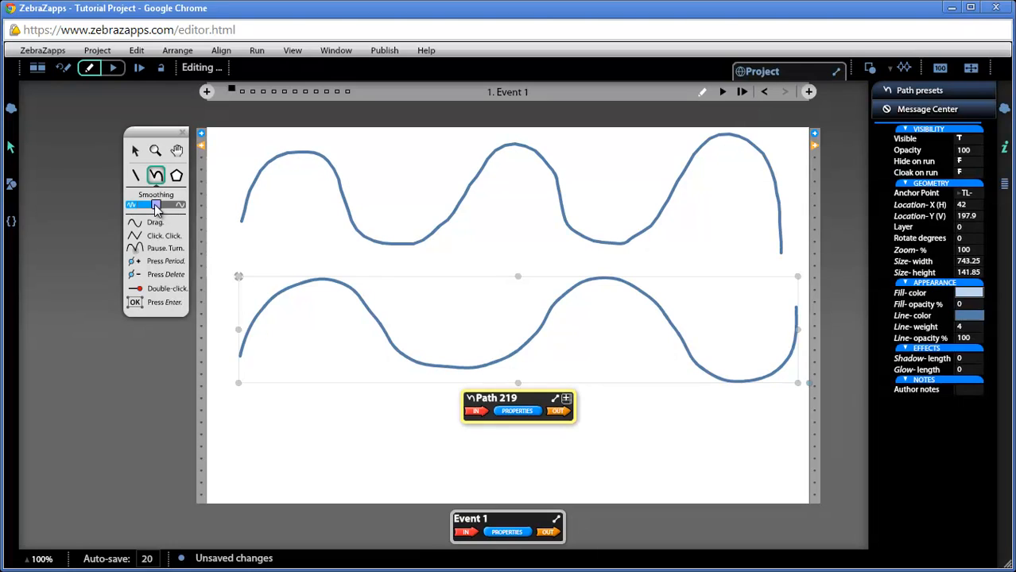
drag(161, 209, 168, 209)
mouse_move(232, 476)
mouse_down()
mouse_move(262, 442)
mouse_move(313, 415)
mouse_move(378, 412)
mouse_move(455, 466)
mouse_move(517, 491)
mouse_move(576, 468)
mouse_move(659, 409)
mouse_move(721, 419)
mouse_move(767, 480)
mouse_up()
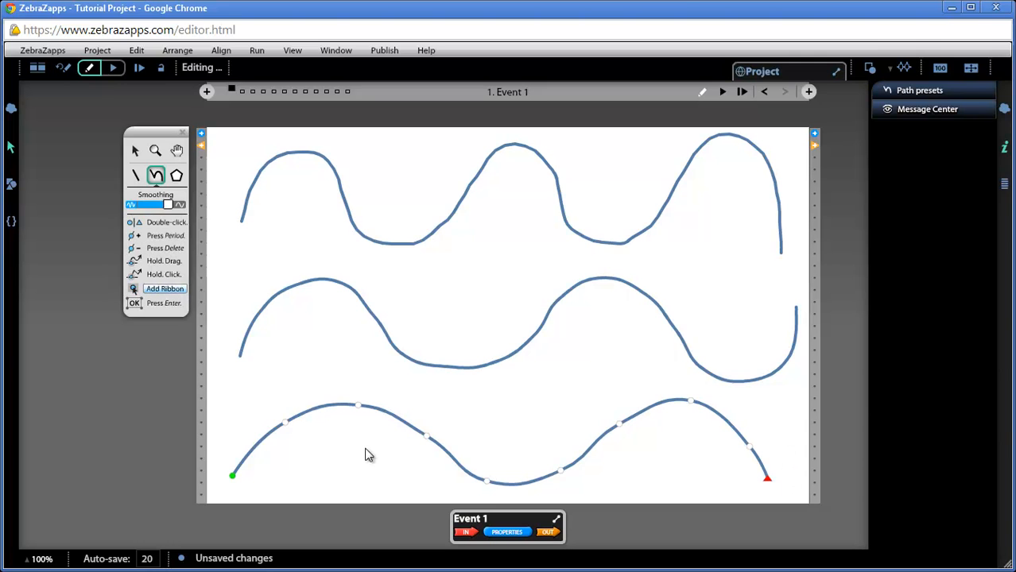
key(Return)
Delete all three wavy paths from the stage.
key(ctrl+a)
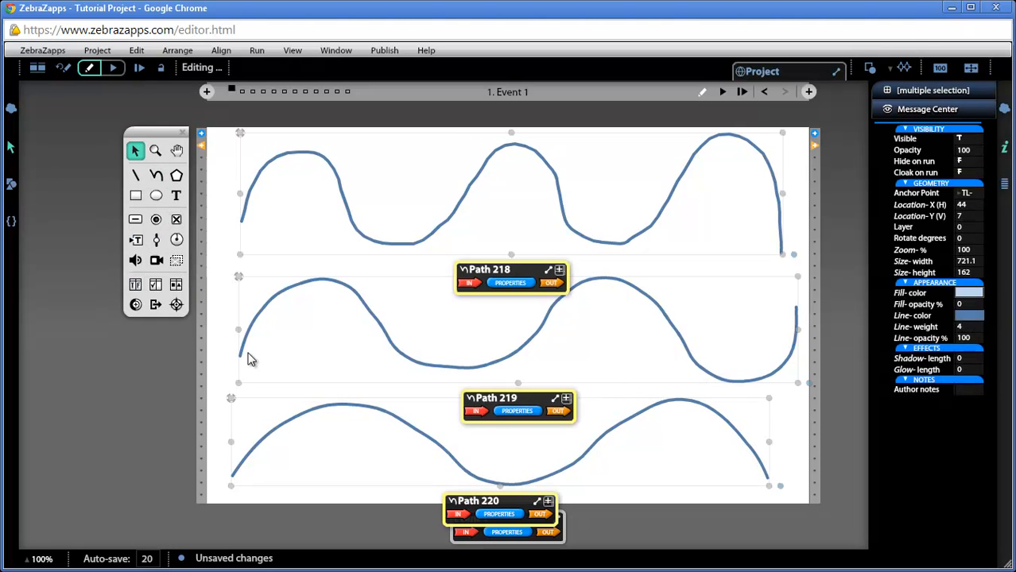
key(Delete)
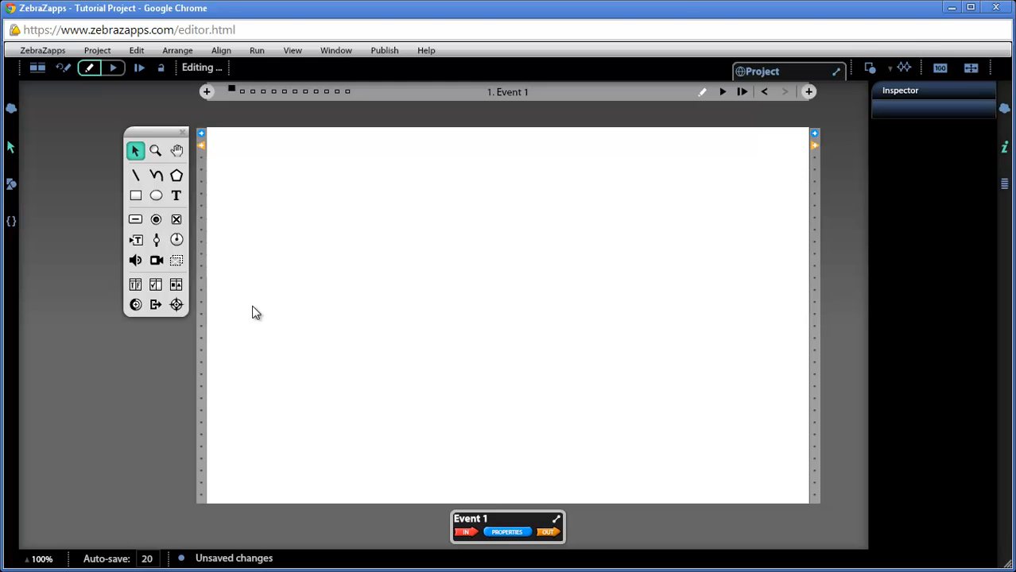
Draw a freehand wavy path about 703 wide and 236 high with mid-range smoothing and move it to the stage's upper edge.
click(155, 174)
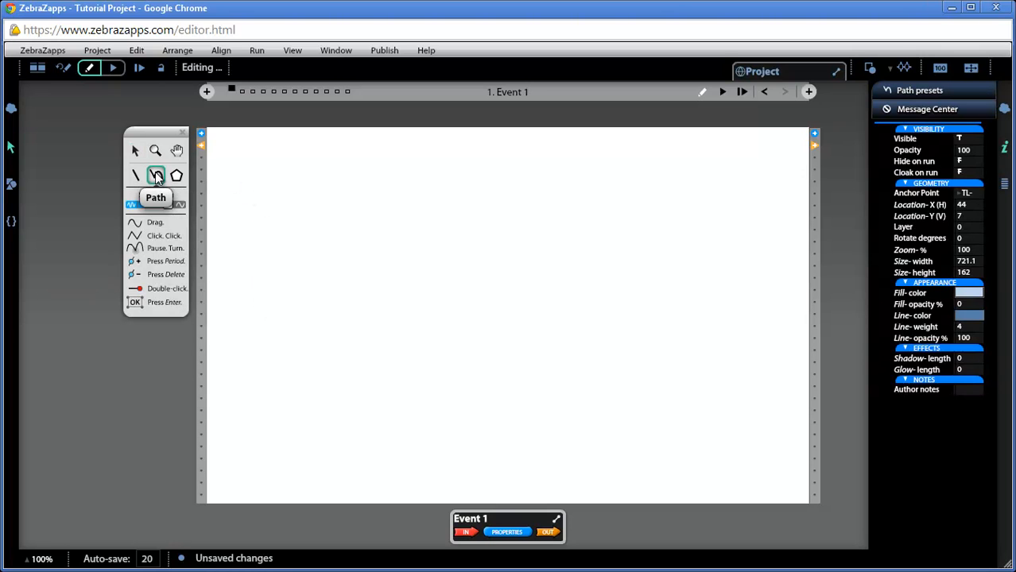
drag(168, 205, 155, 208)
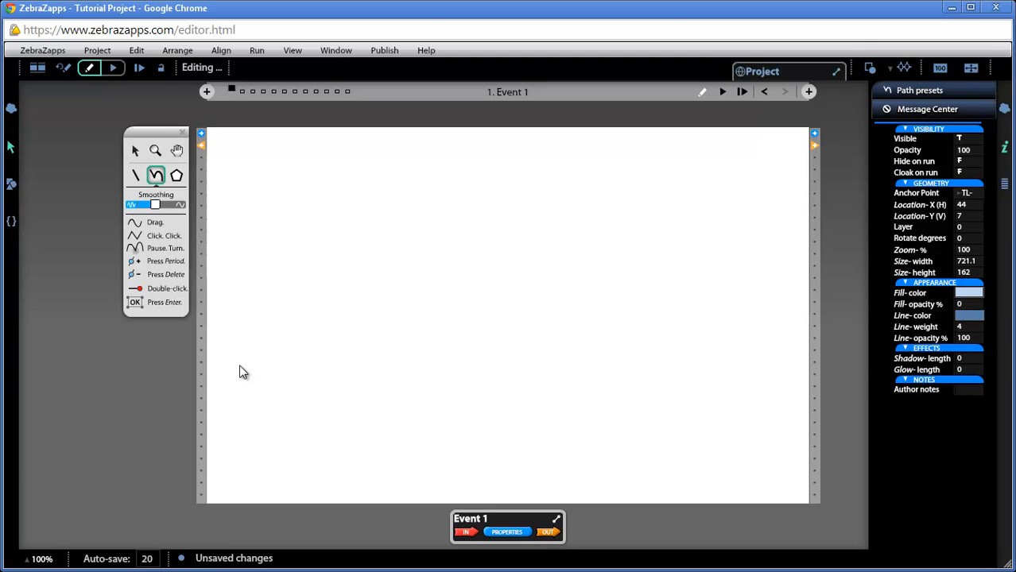
mouse_move(240, 365)
mouse_down()
mouse_move(268, 268)
mouse_move(295, 242)
mouse_move(349, 244)
mouse_move(399, 343)
mouse_move(453, 345)
mouse_move(503, 226)
mouse_move(550, 202)
mouse_move(621, 239)
mouse_move(636, 341)
mouse_move(699, 371)
mouse_move(757, 323)
mouse_move(764, 251)
mouse_up()
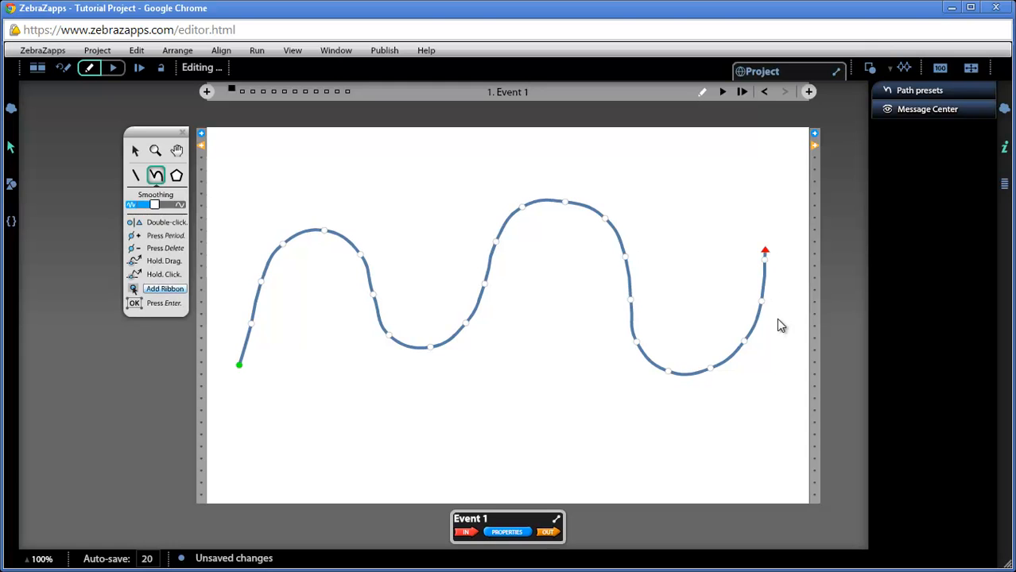
key(Return)
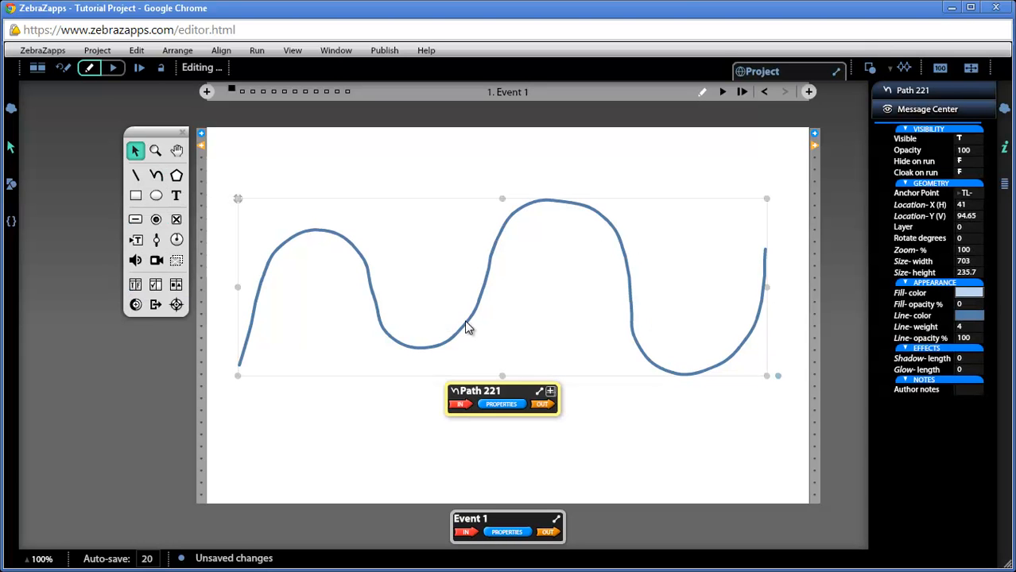
drag(498, 248, 503, 178)
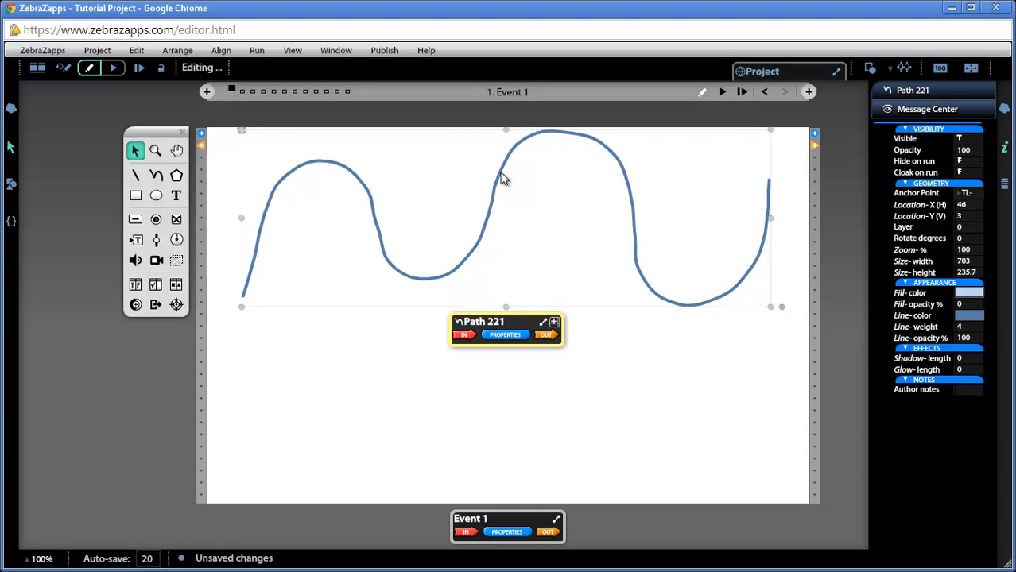
Draw an angular path of straight segments with a square bump in the middle, about 566 wide and 170 high, below the wavy path.
click(156, 175)
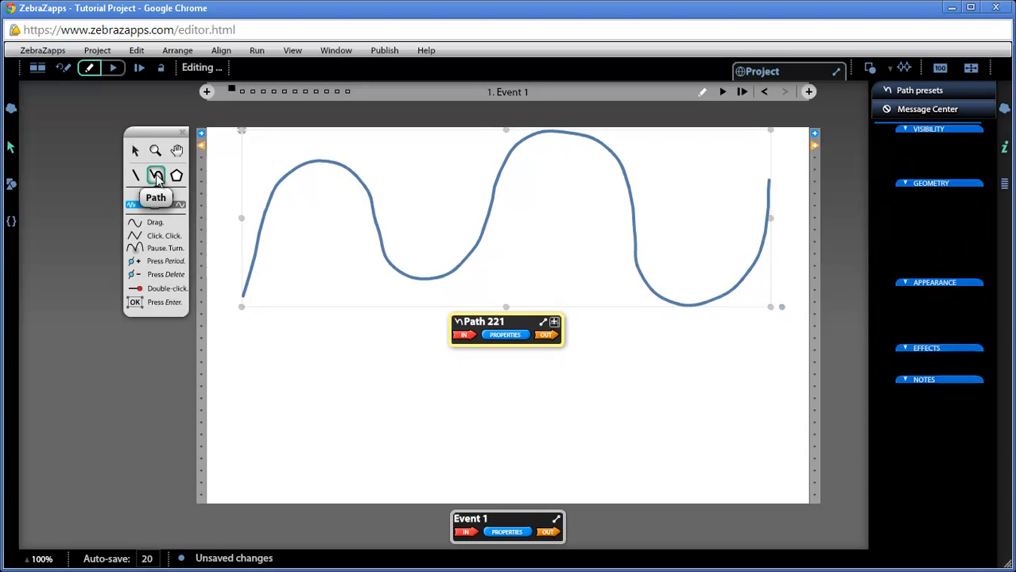
click(240, 459)
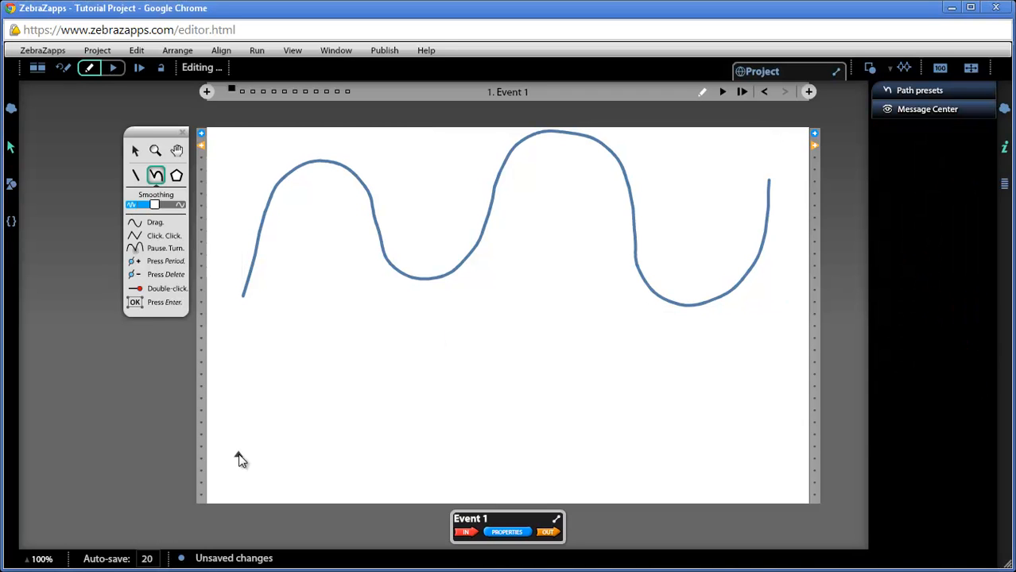
mouse_move(238, 453)
mouse_down()
mouse_move(297, 396)
mouse_move(303, 357)
mouse_up()
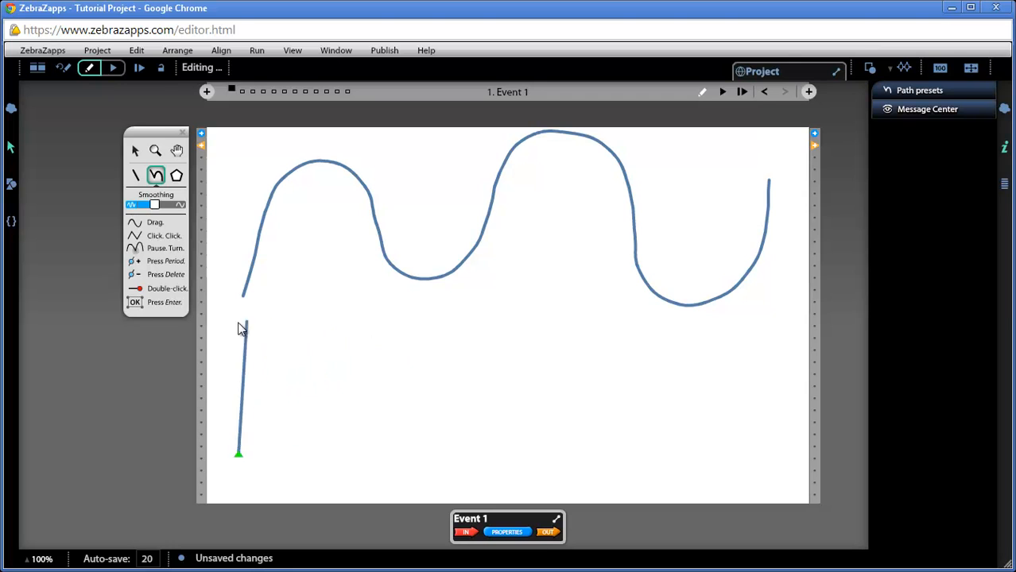
click(324, 329)
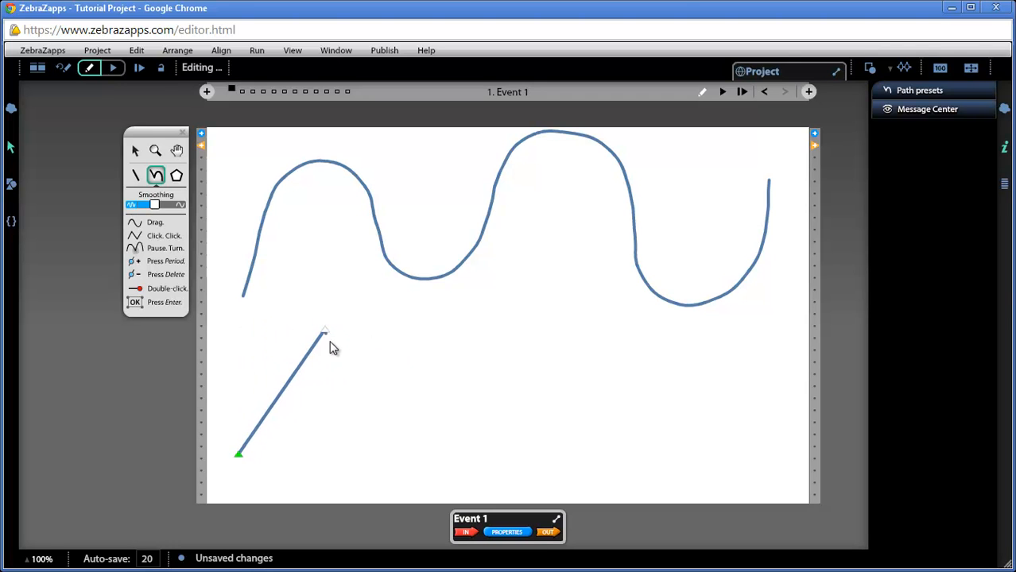
click(348, 421)
click(419, 418)
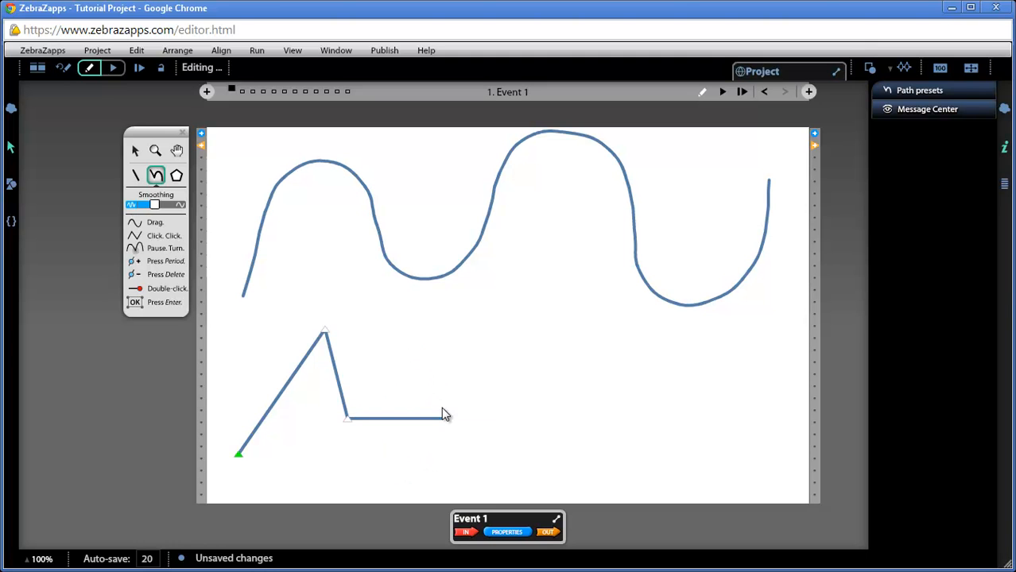
click(447, 419)
click(534, 331)
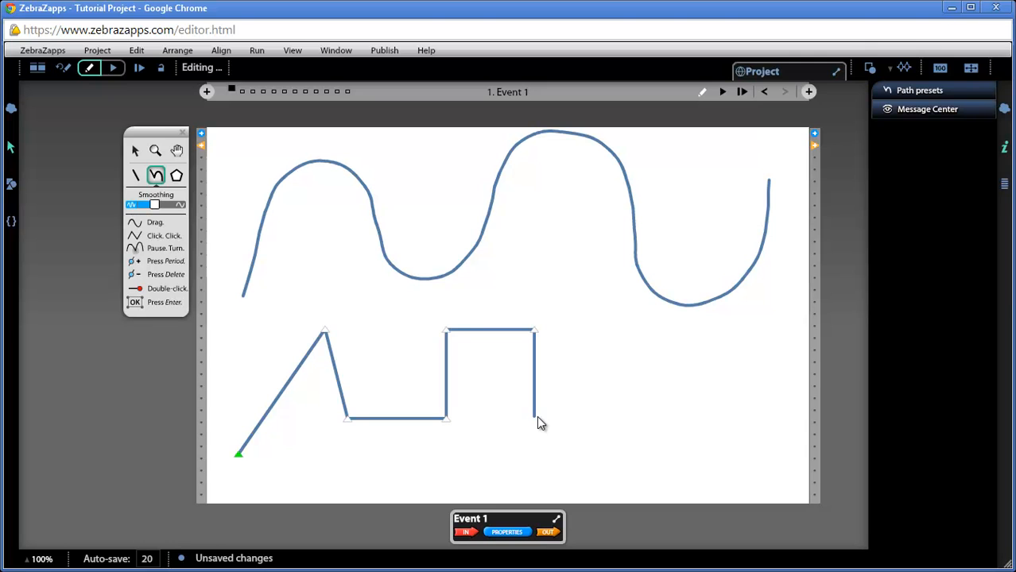
click(535, 418)
click(612, 436)
double_click(662, 349)
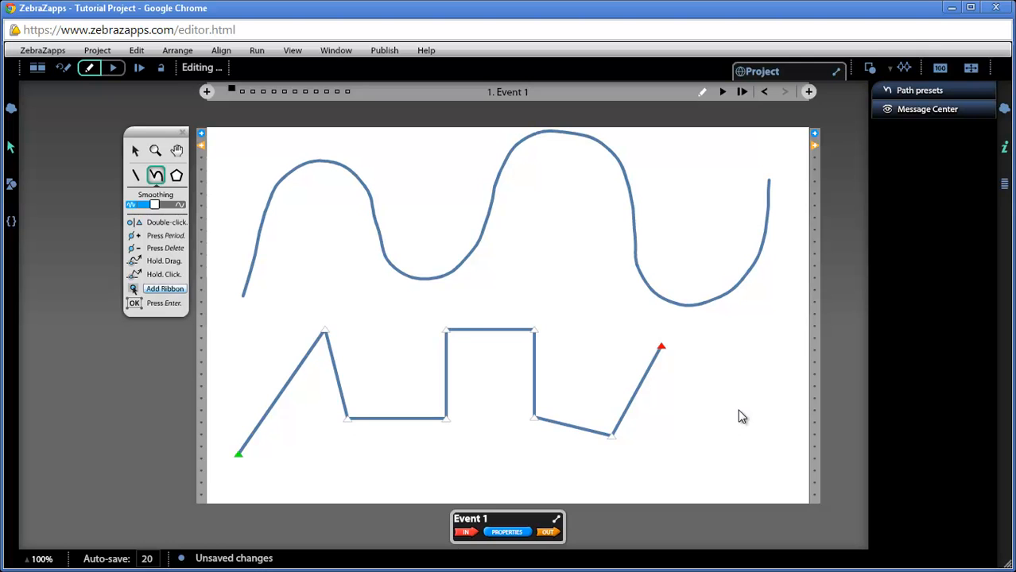
key(Return)
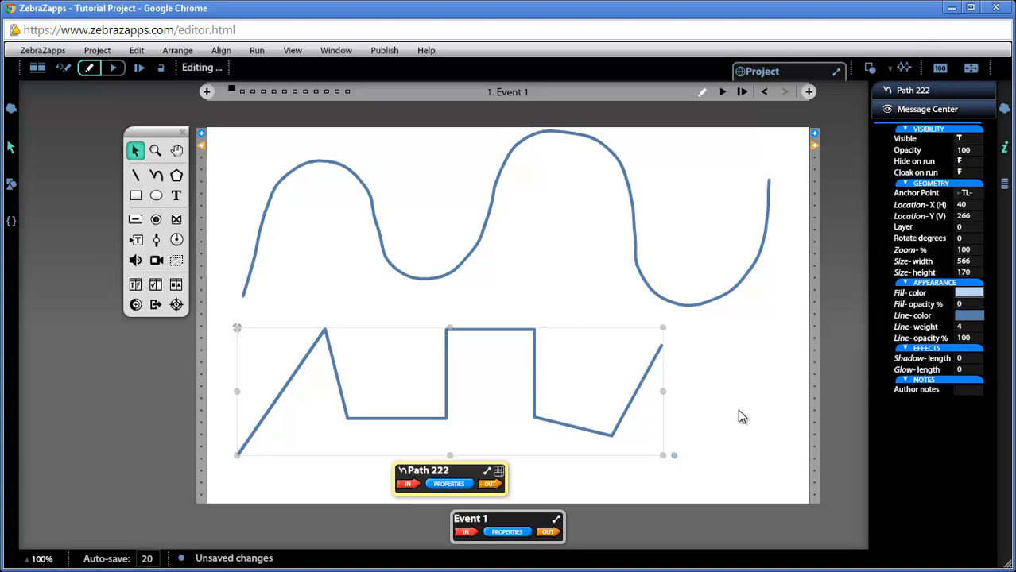
Delete the wavy path and the straight-segment path from the stage.
key(ctrl+a)
click(738, 410)
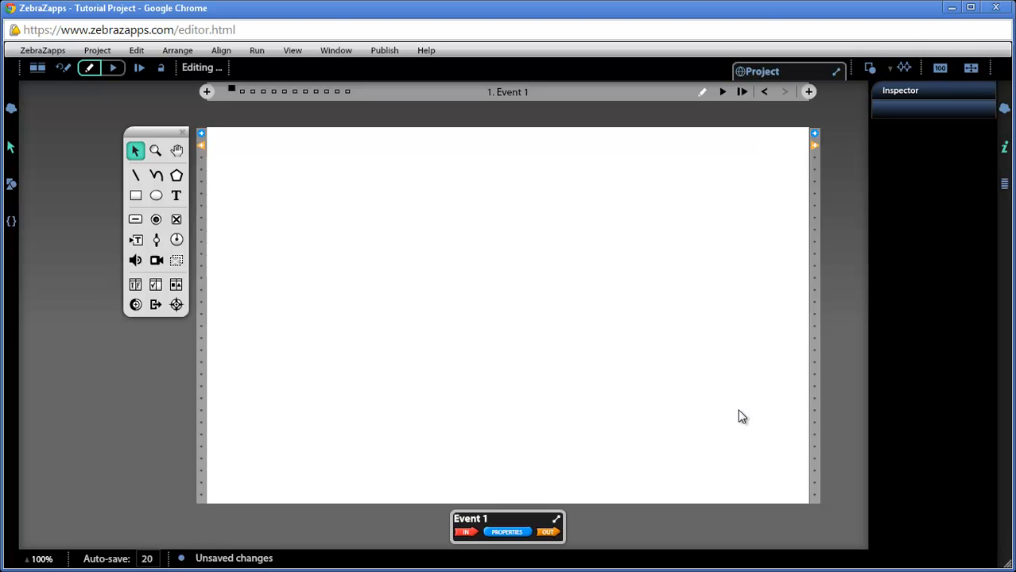
Draw a single path with two straight slanted sides, a concave curved top and an arched base, ending at its start point.
click(156, 174)
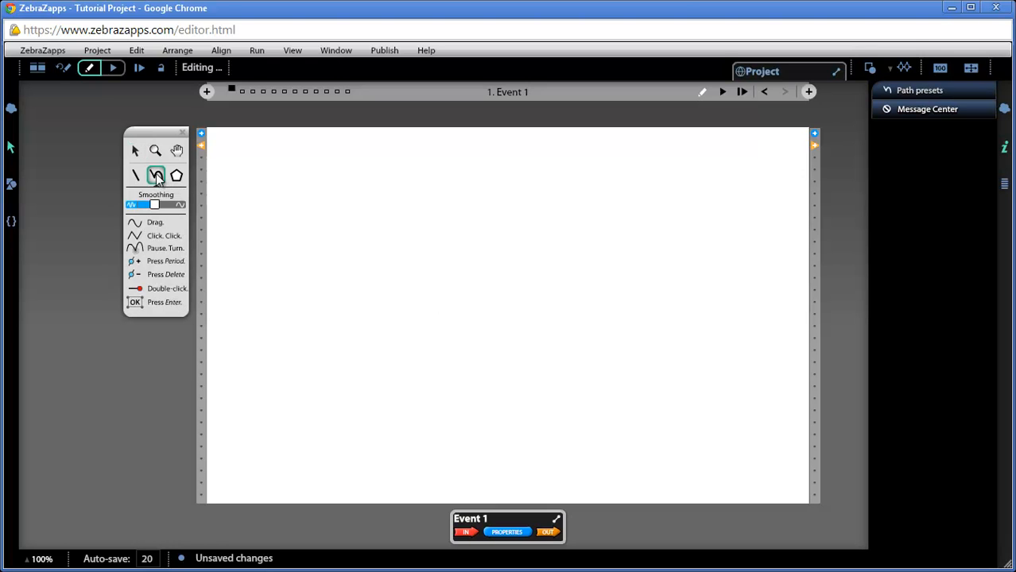
click(249, 418)
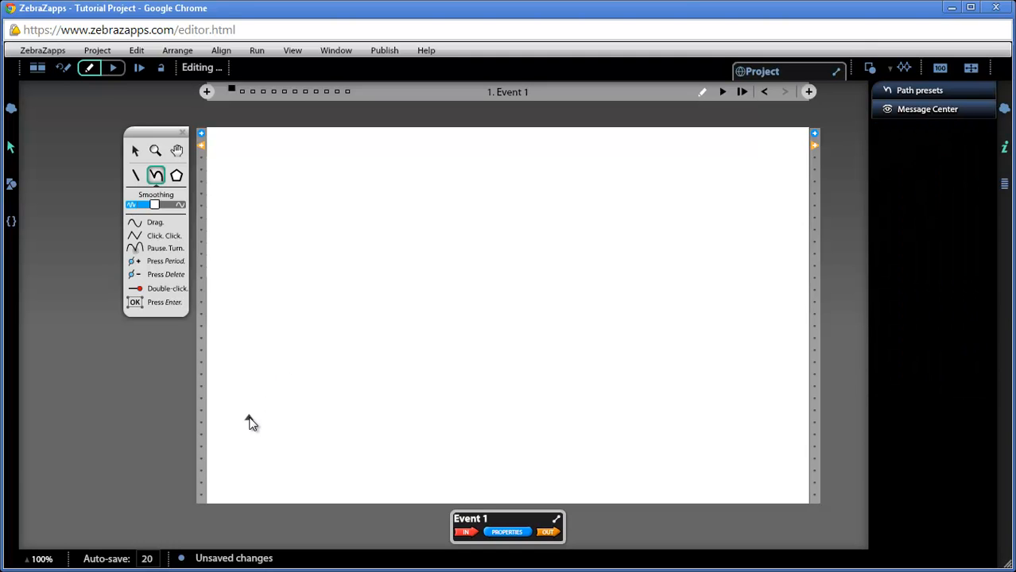
click(351, 224)
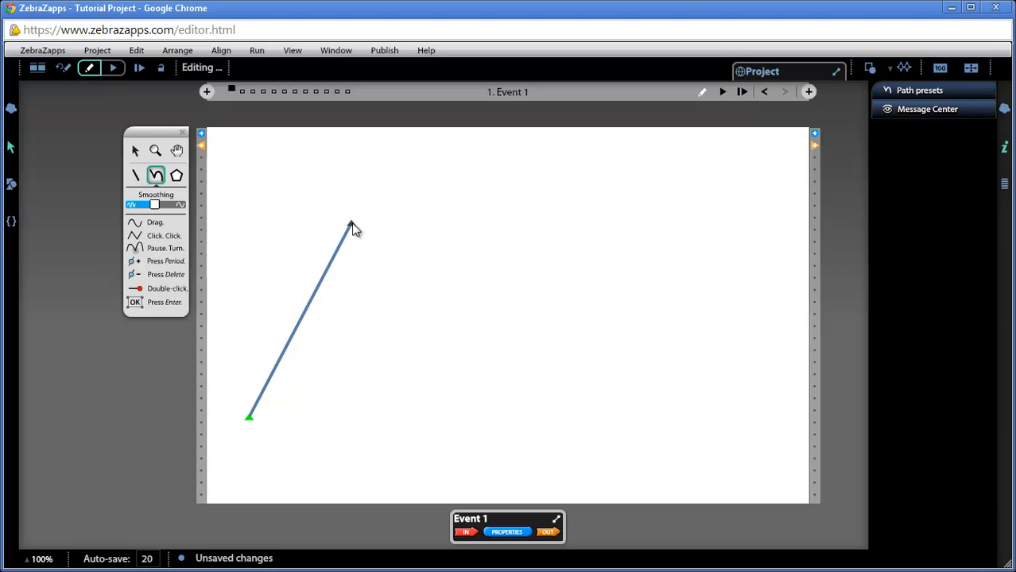
mouse_move(362, 278)
mouse_down()
mouse_move(422, 299)
mouse_move(451, 295)
mouse_move(475, 284)
mouse_move(500, 225)
mouse_move(611, 420)
mouse_move(521, 374)
mouse_move(450, 364)
mouse_move(384, 370)
mouse_move(251, 415)
mouse_up()
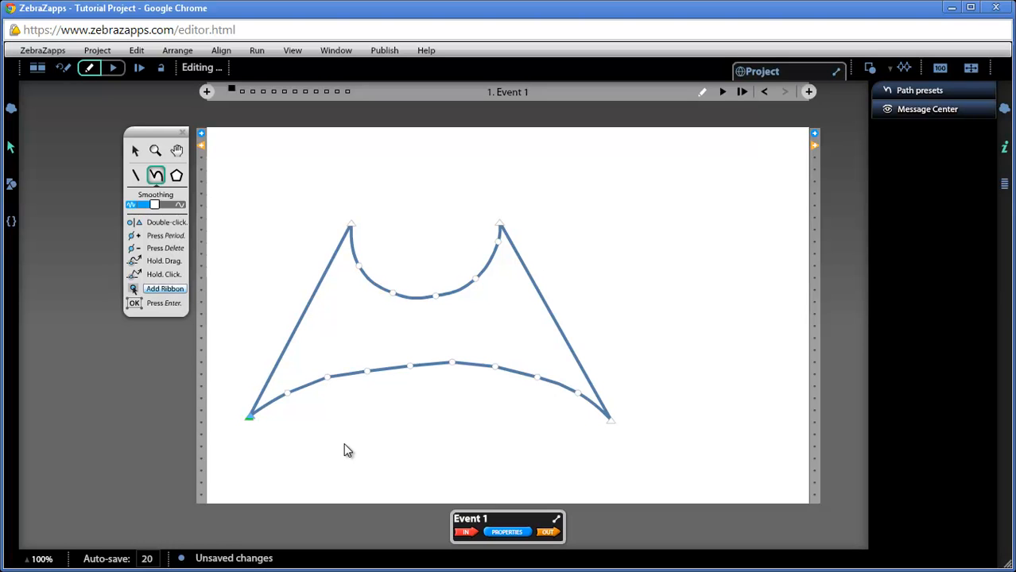
Zoom the stage to 200% and open the combined straight-and-curved path for point editing.
click(40, 558)
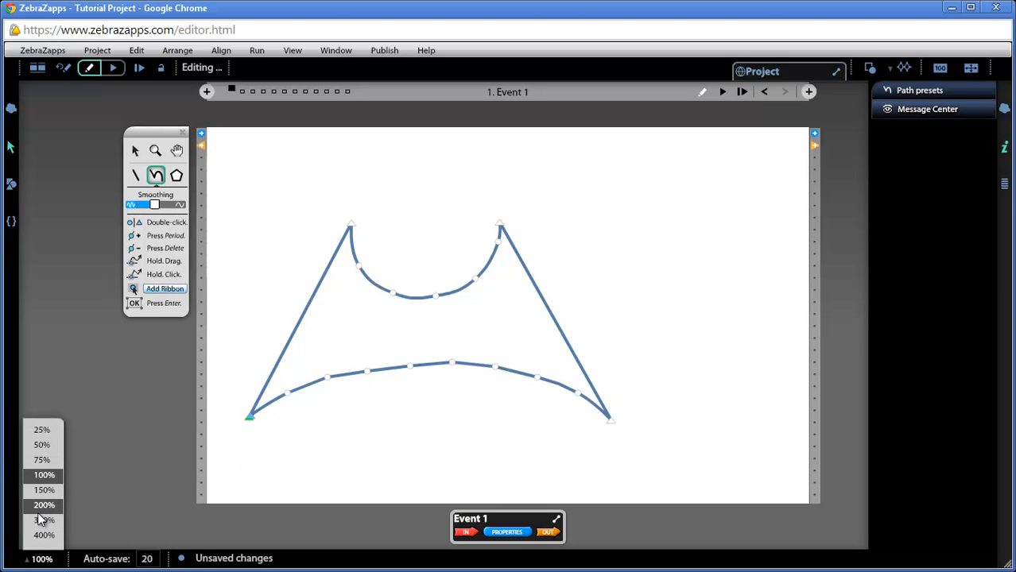
click(37, 510)
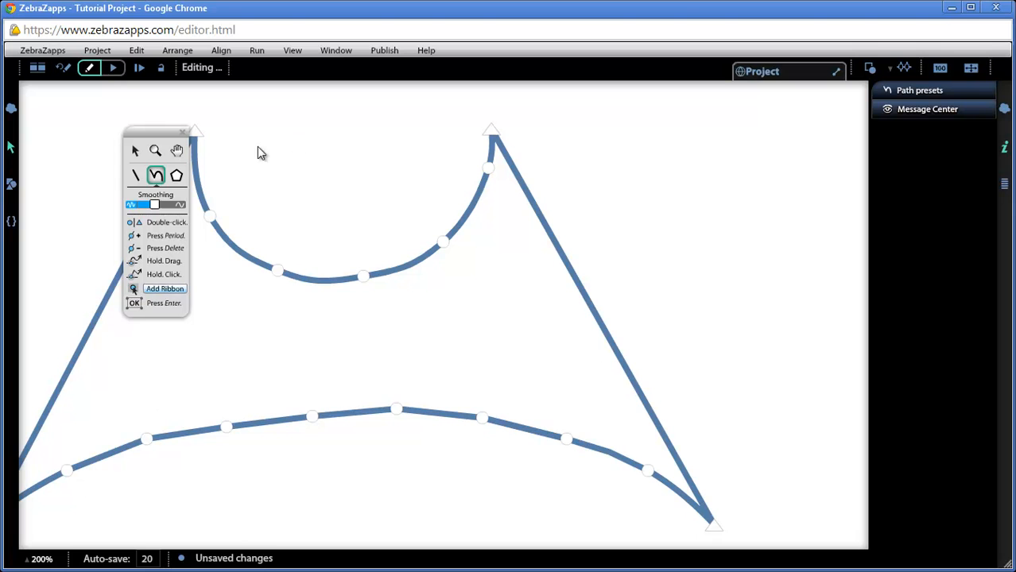
click(179, 151)
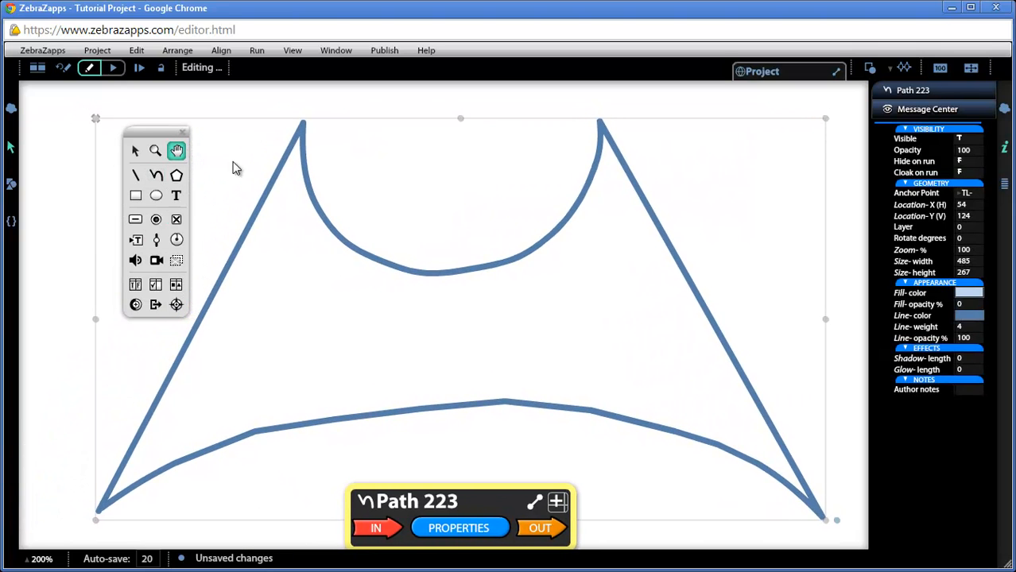
click(136, 152)
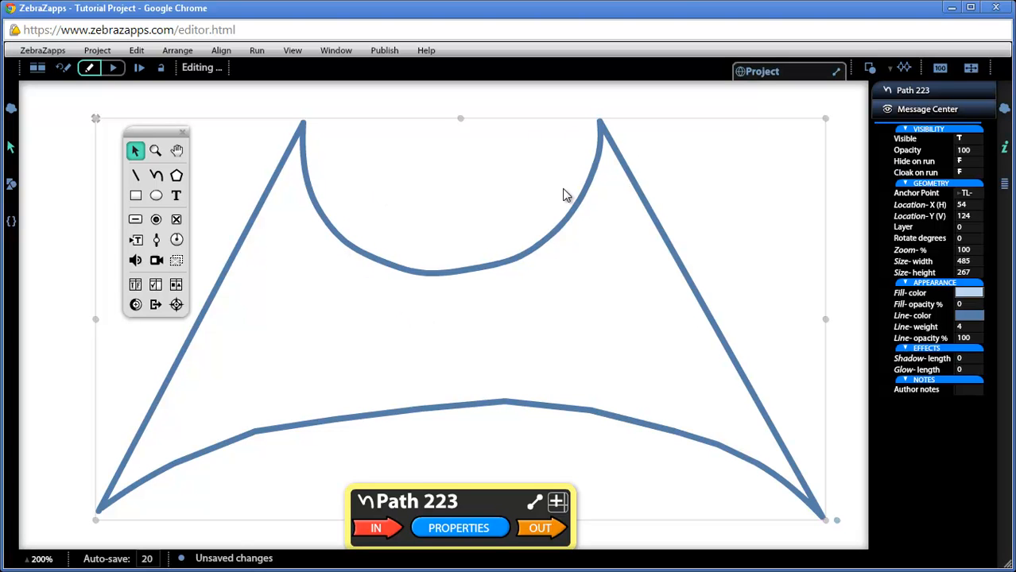
double_click(561, 230)
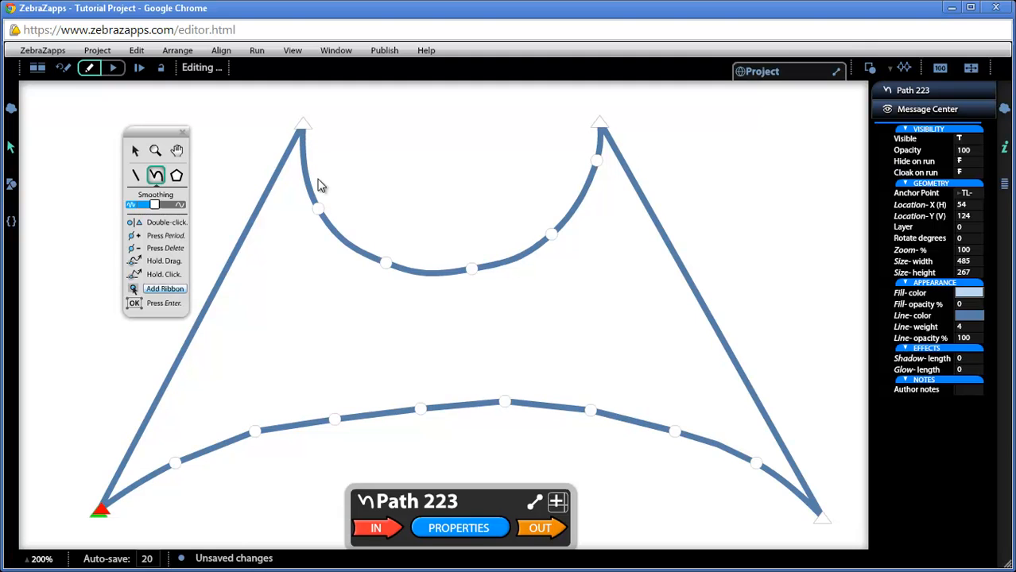
Convert the middle point of the path's concave top curve to a corner point and raise it between the two peaks.
click(318, 210)
click(300, 129)
click(318, 210)
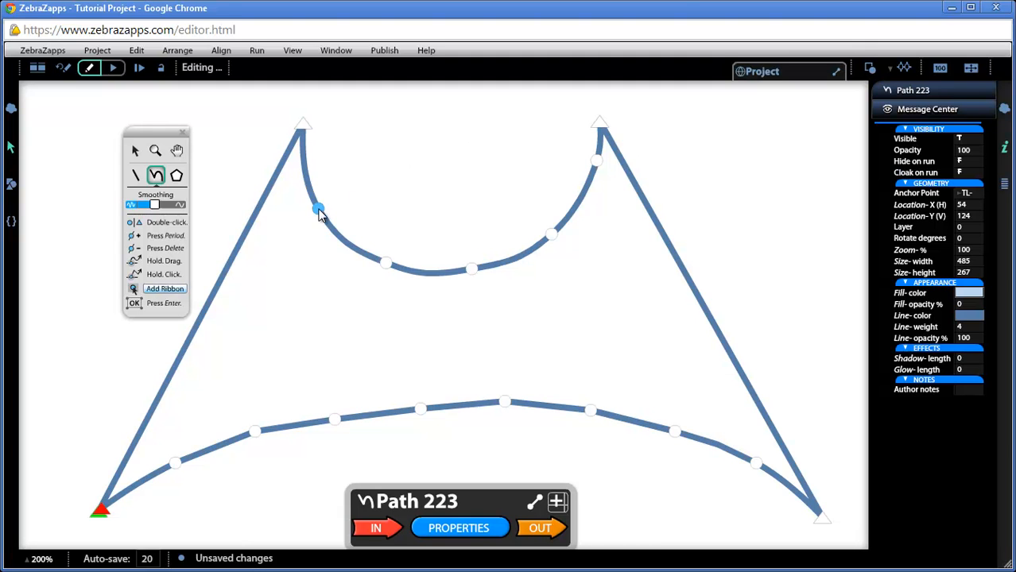
click(384, 264)
click(600, 124)
click(471, 270)
double_click(472, 270)
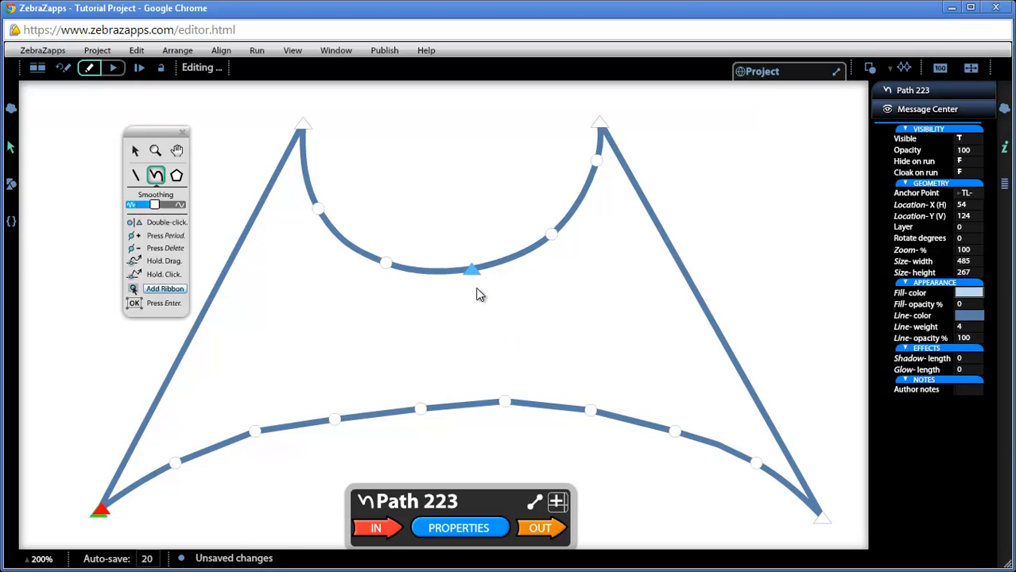
drag(471, 271, 439, 114)
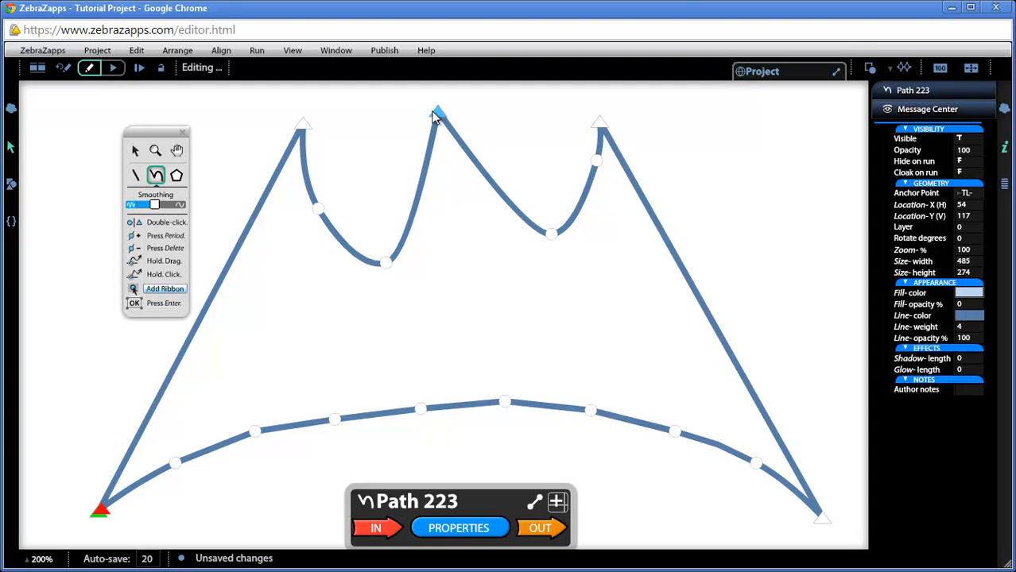
Switch the raised middle peak between smooth and corner, and return it to the concave curve as a smooth point.
double_click(438, 115)
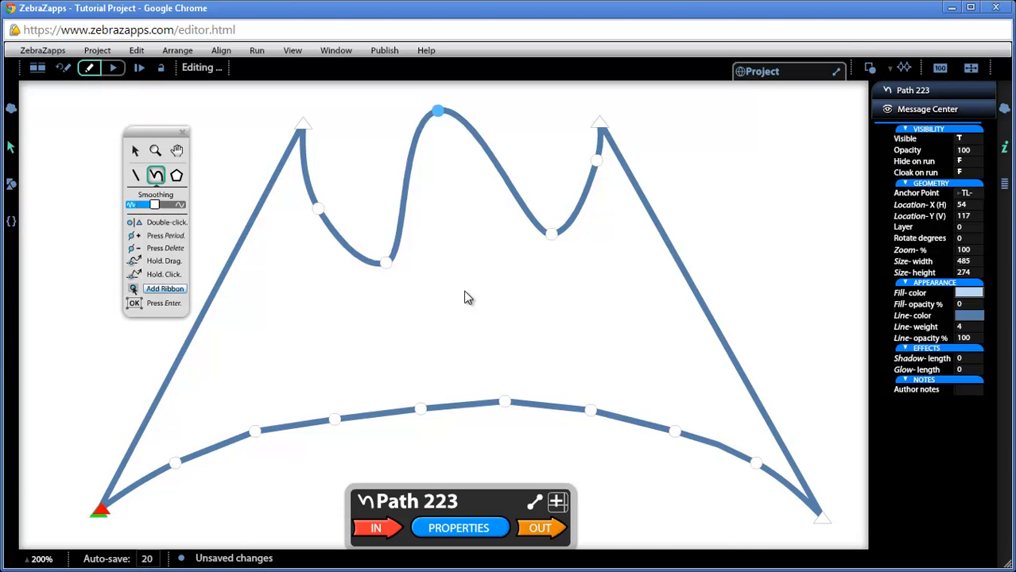
double_click(438, 111)
drag(439, 116, 479, 283)
double_click(475, 367)
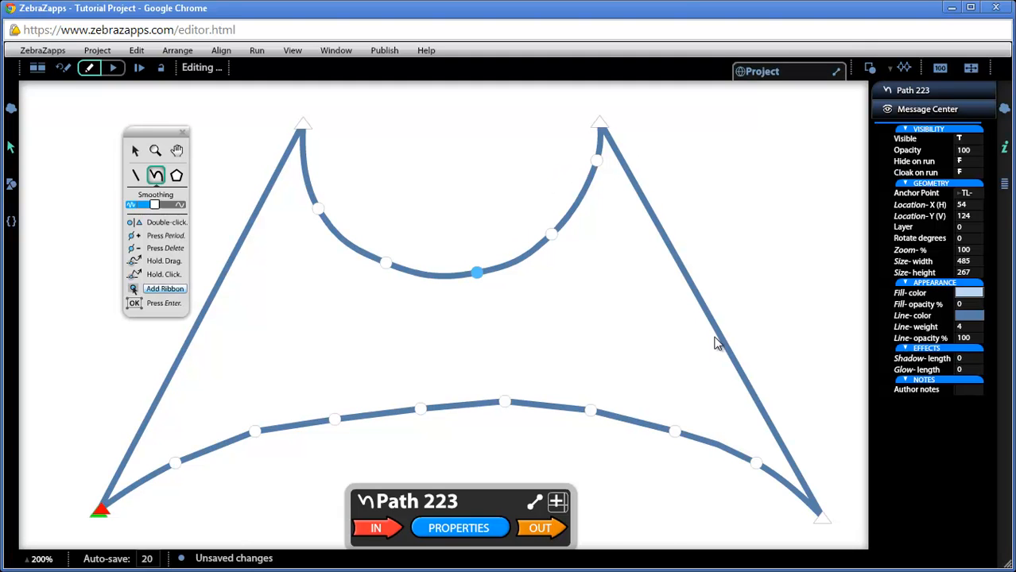
Add a point midway along the right slanted side, pull it outward, and switch it from smooth to corner.
double_click(703, 309)
drag(705, 310, 797, 259)
double_click(796, 255)
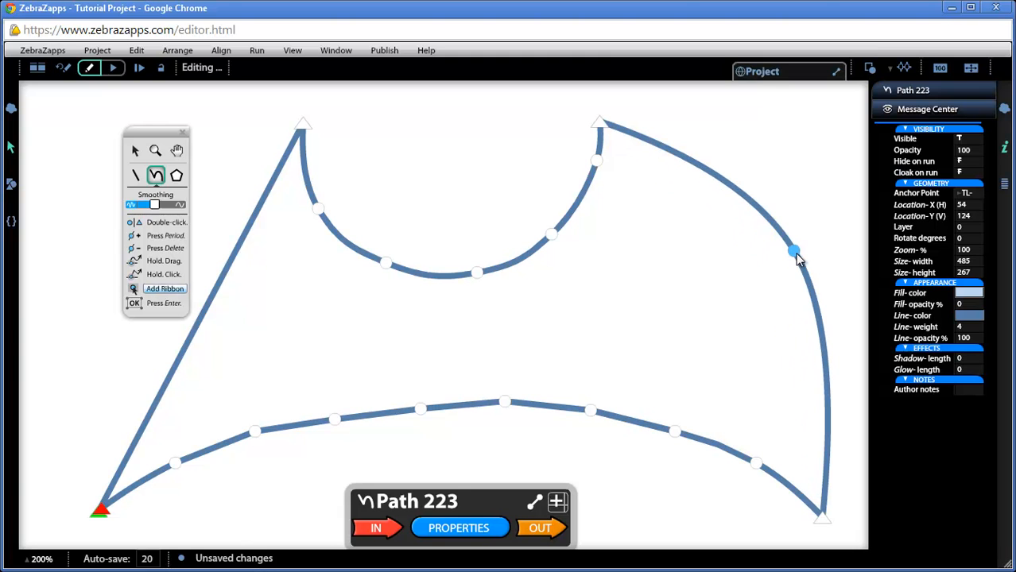
double_click(797, 258)
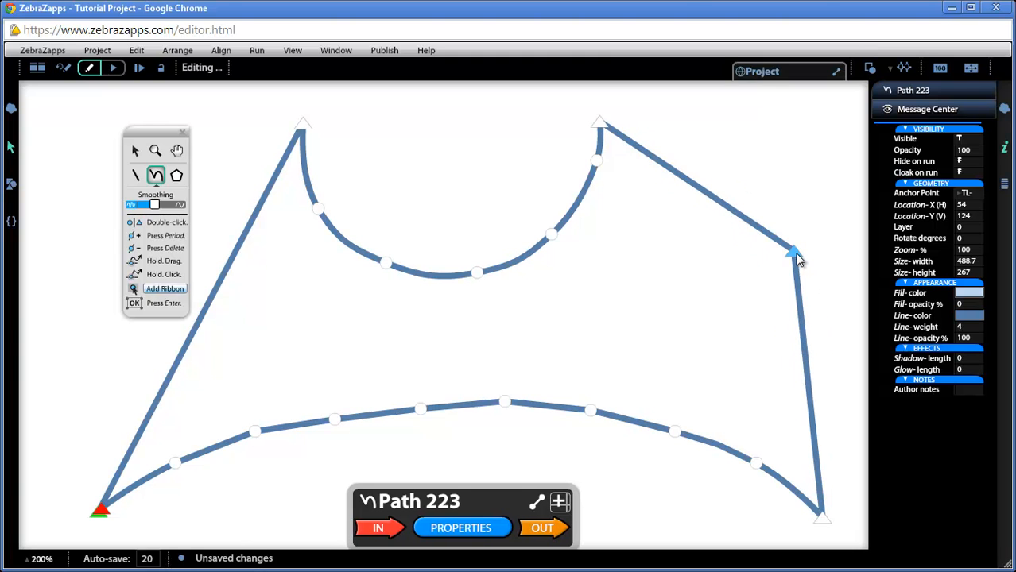
Delete the added points from the right slanted side.
key(Delete)
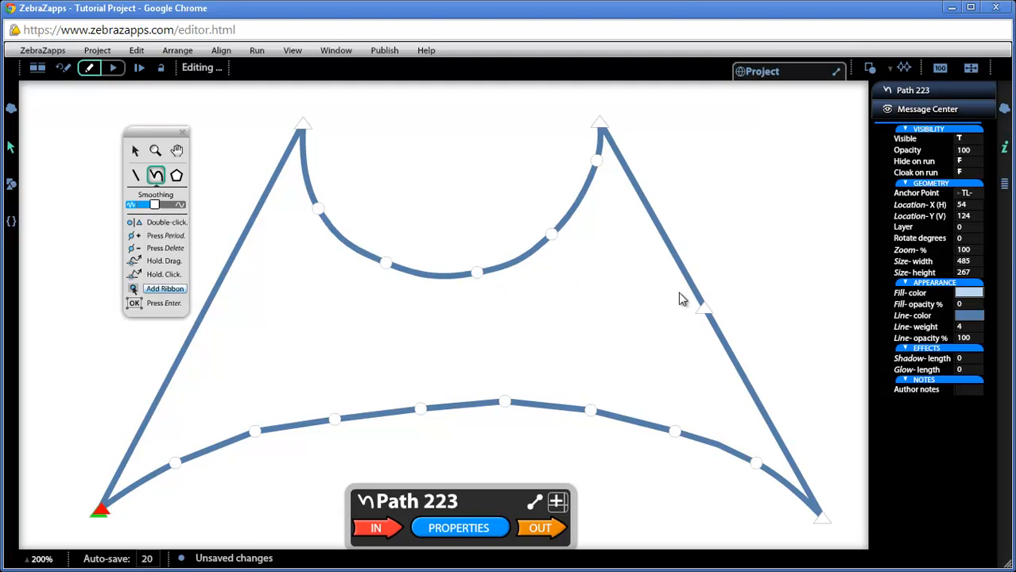
click(704, 309)
key(Delete)
Delete the four middle points of the arched base and finish editing the path.
drag(356, 384, 625, 443)
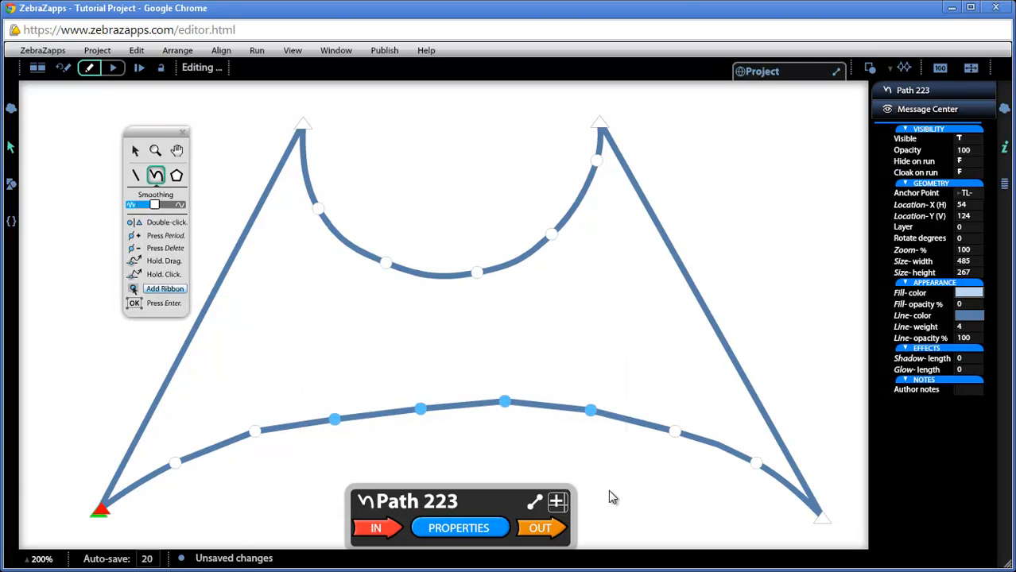
key(Delete)
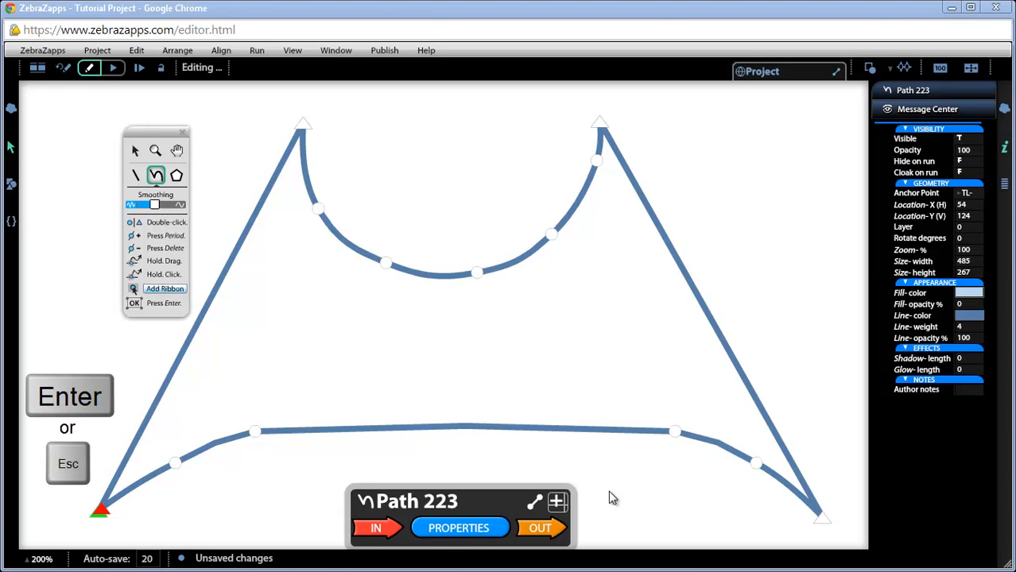
key(Return)
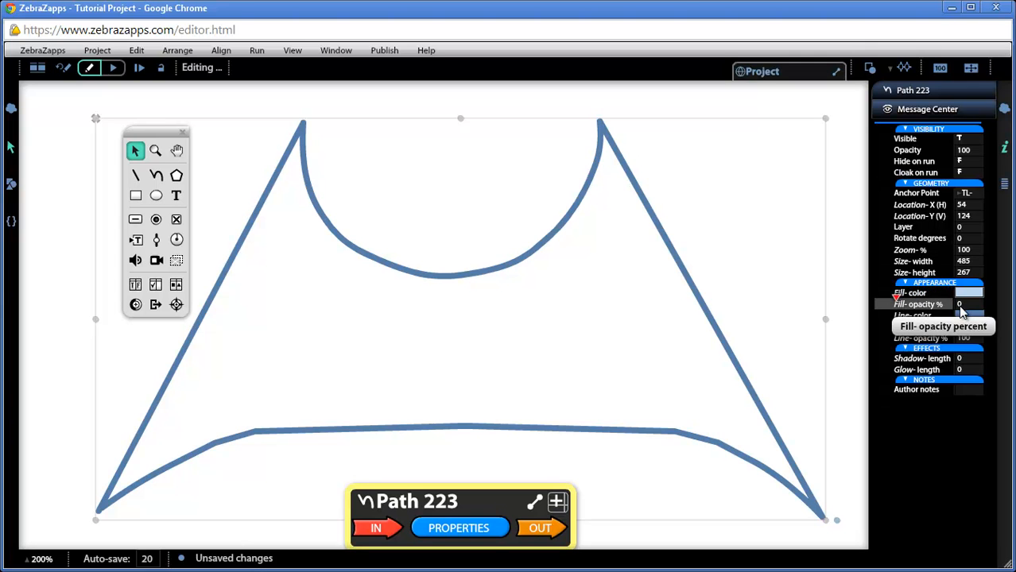
Set the path's fill opacity to 100% and its fill color to bright green.
drag(902, 306, 959, 307)
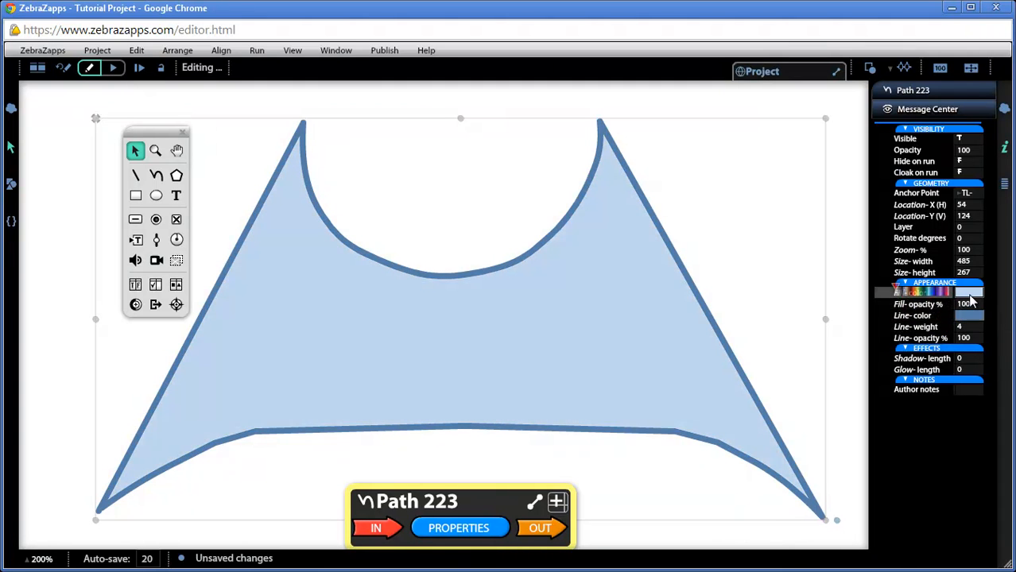
click(970, 294)
click(914, 329)
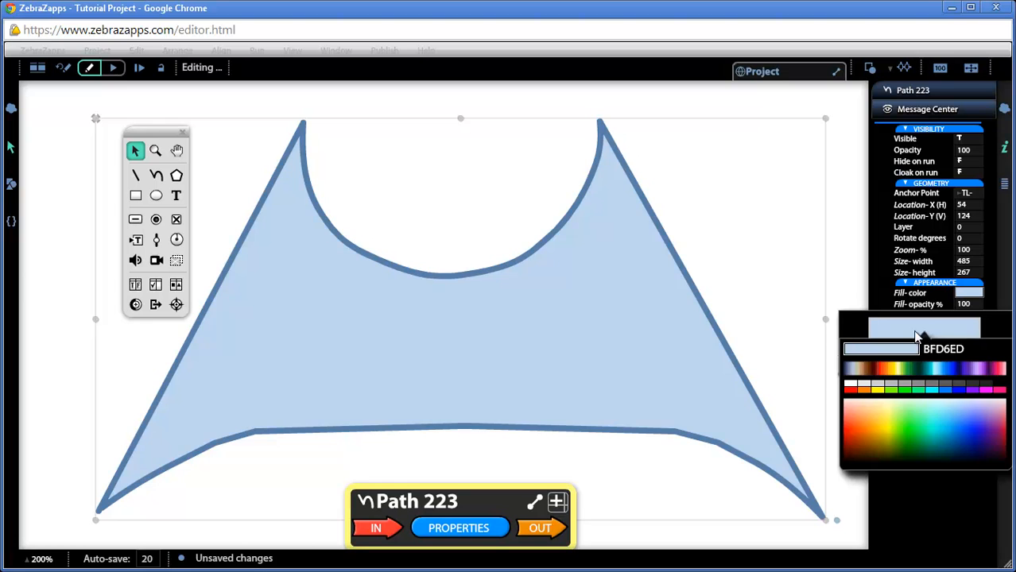
click(903, 395)
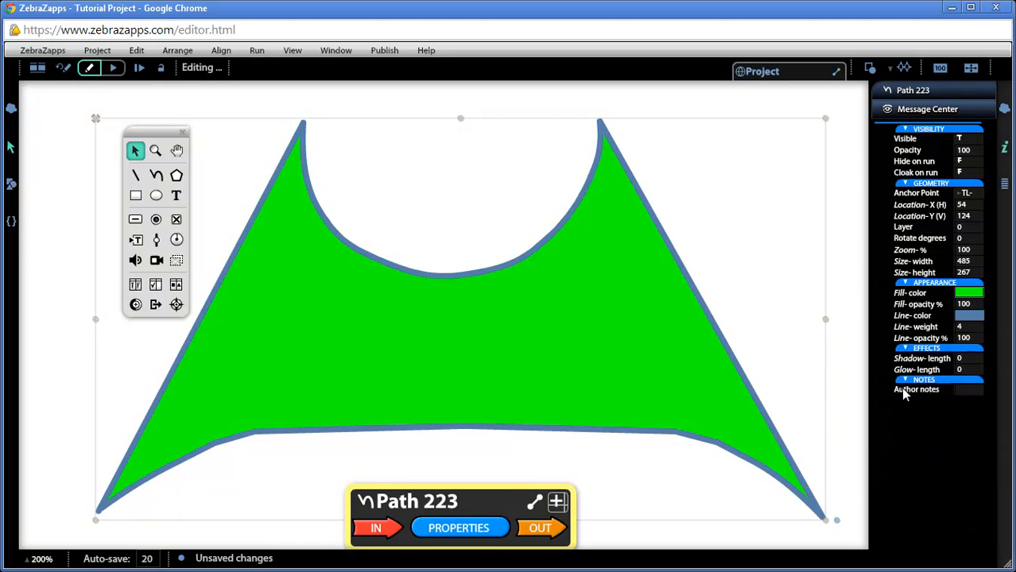
Reshape the green path's concave top into two humps with a sharp V notch between them, and move the path to X 245, Y 33.
click(940, 69)
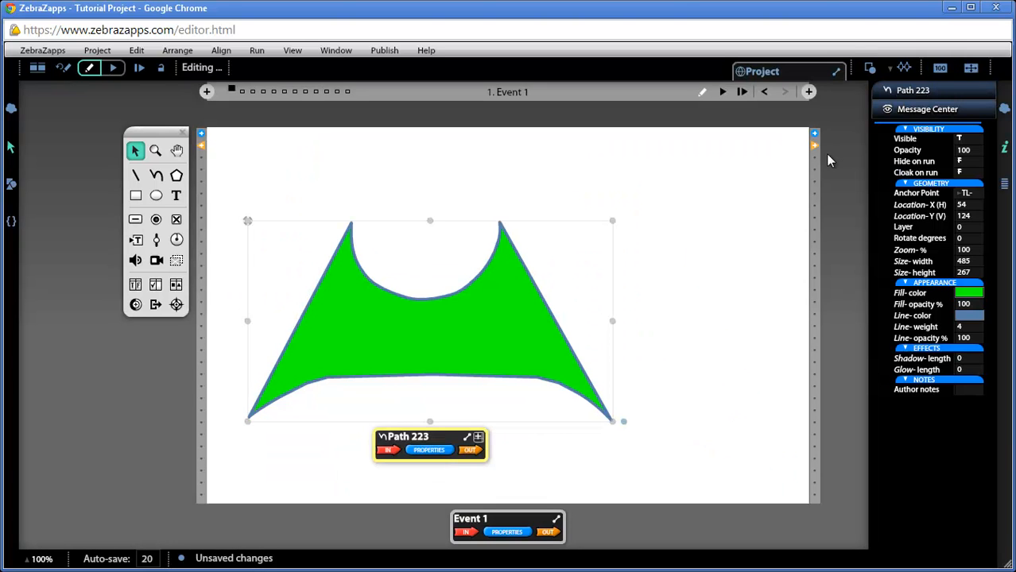
double_click(422, 337)
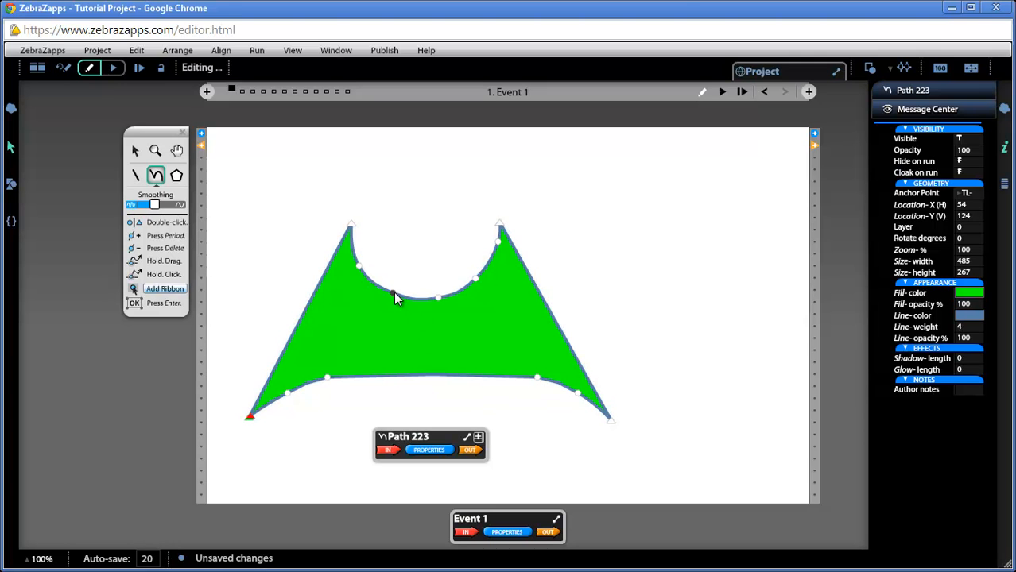
drag(394, 290, 402, 255)
drag(475, 278, 425, 347)
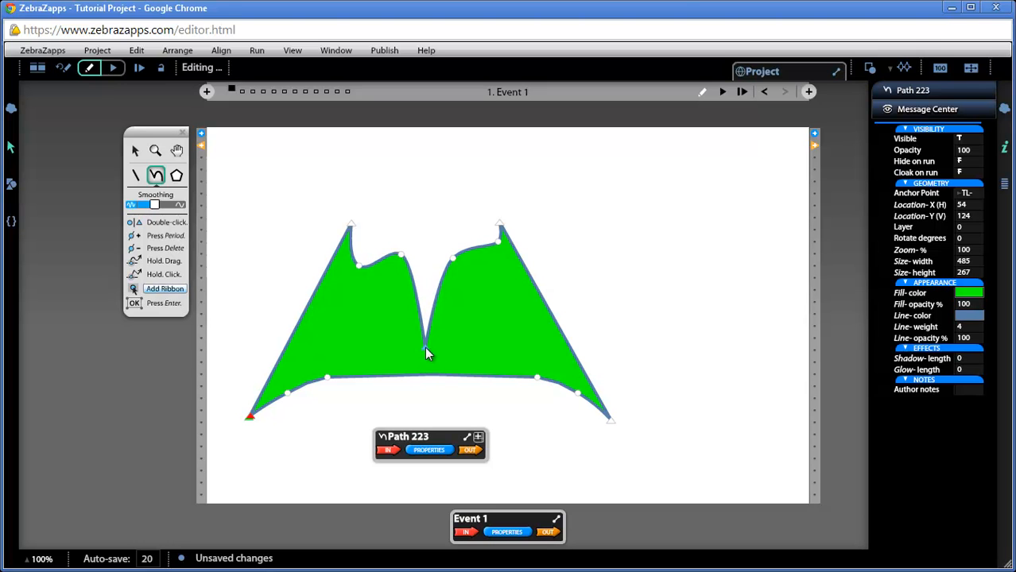
drag(497, 243, 496, 265)
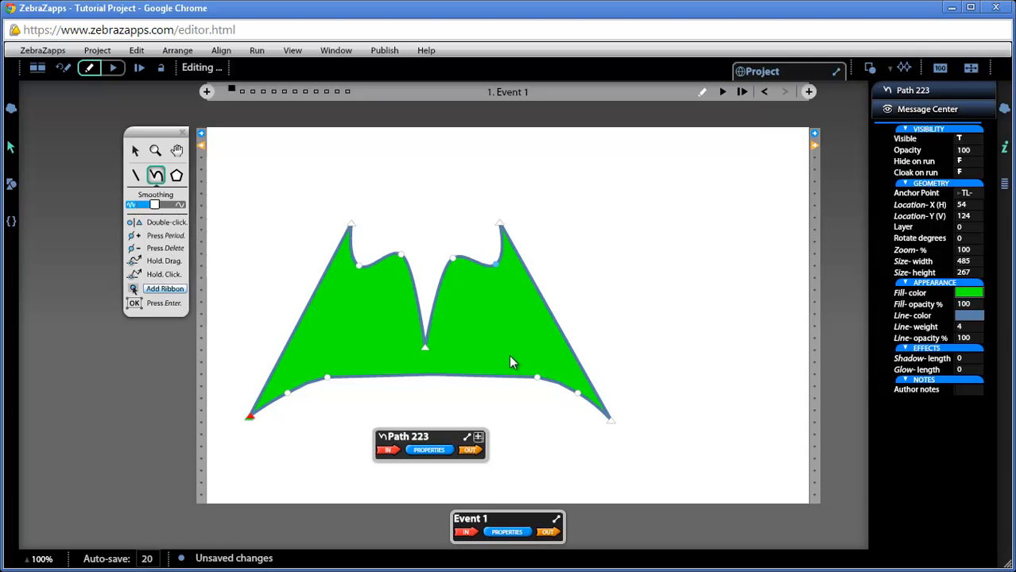
key(Return)
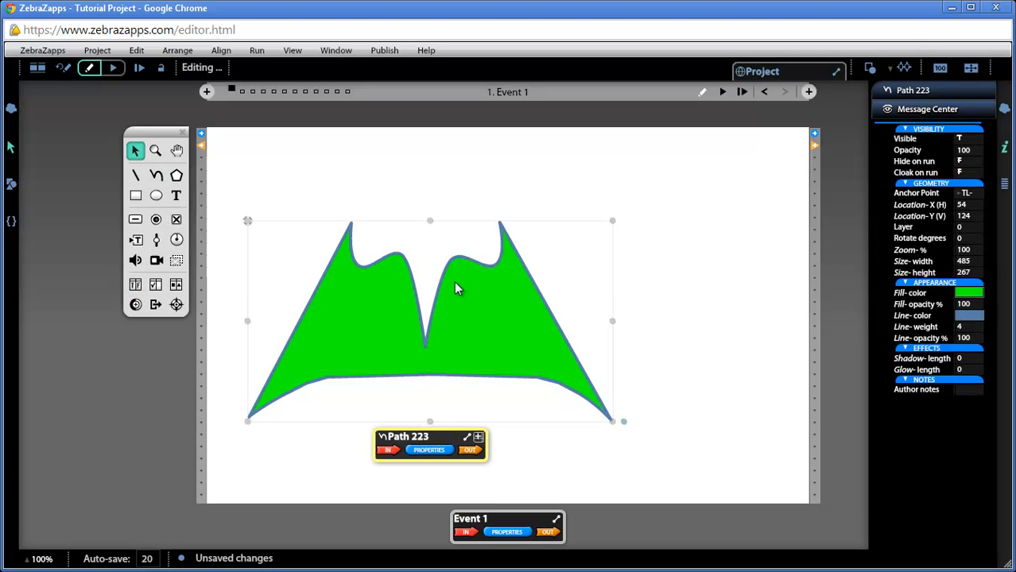
drag(345, 336, 487, 268)
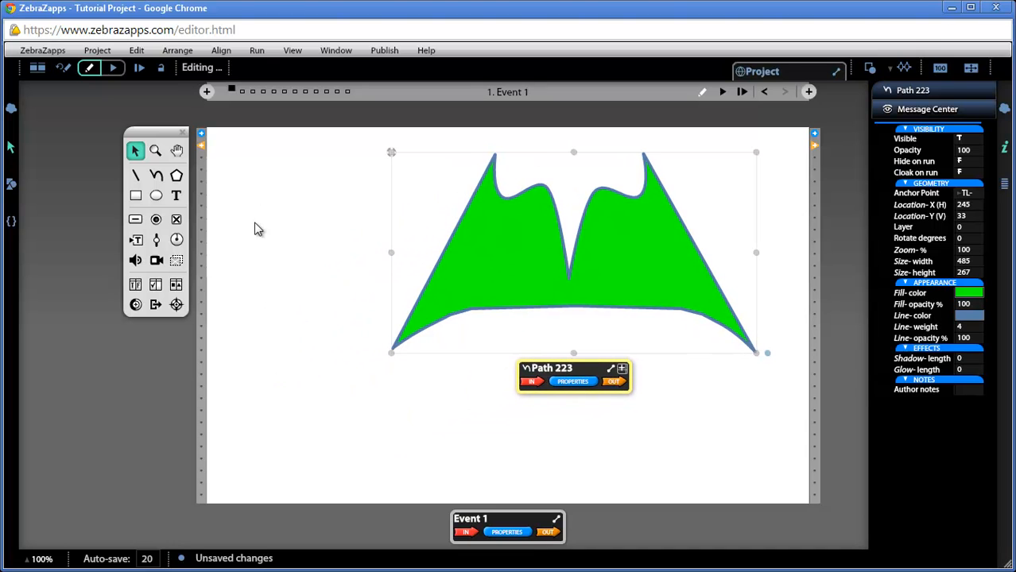
Preview the Polygon tool's shape with 6 sides and with 10 sides.
click(176, 176)
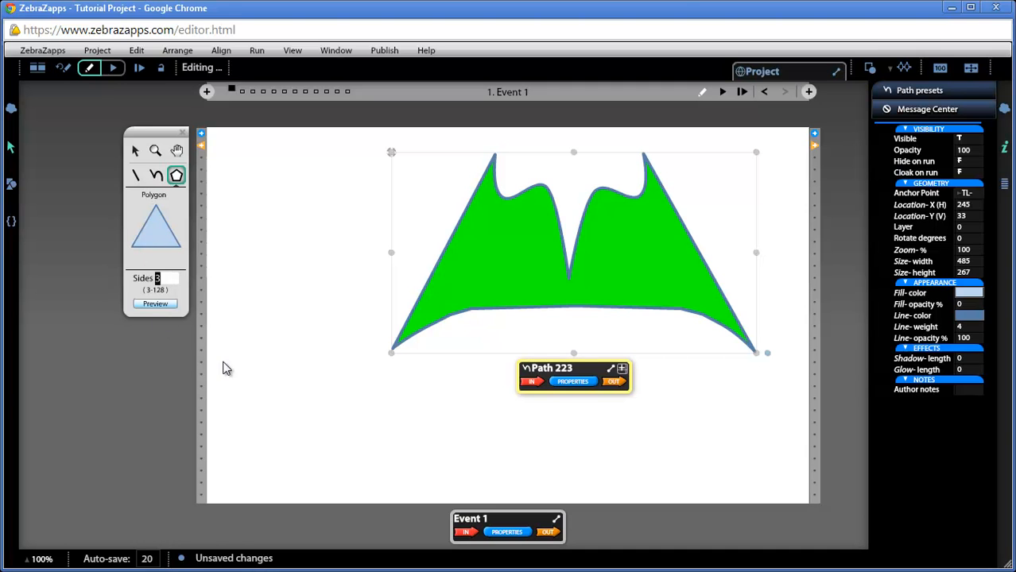
text(6)
key(Return)
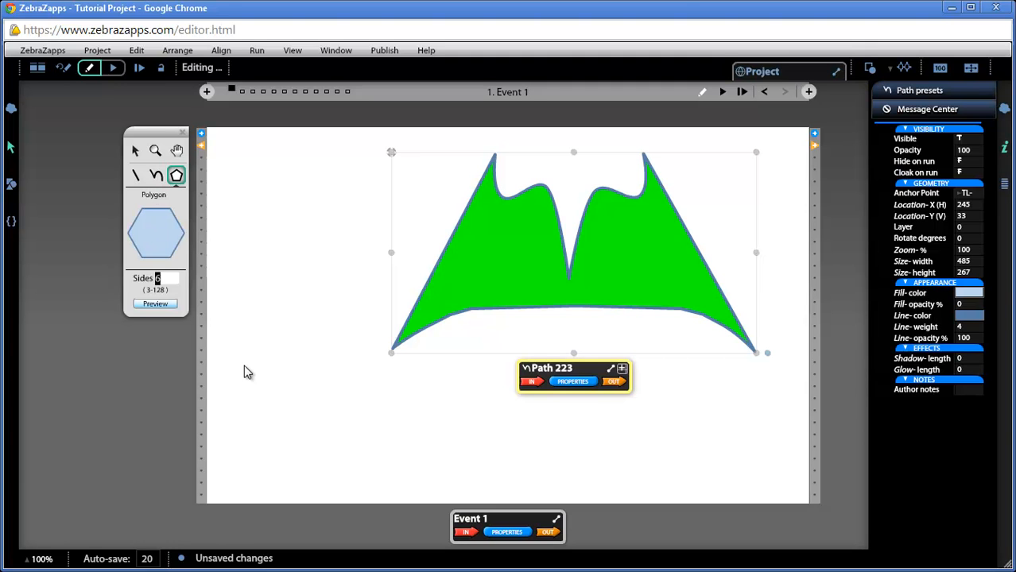
text(10)
key(Return)
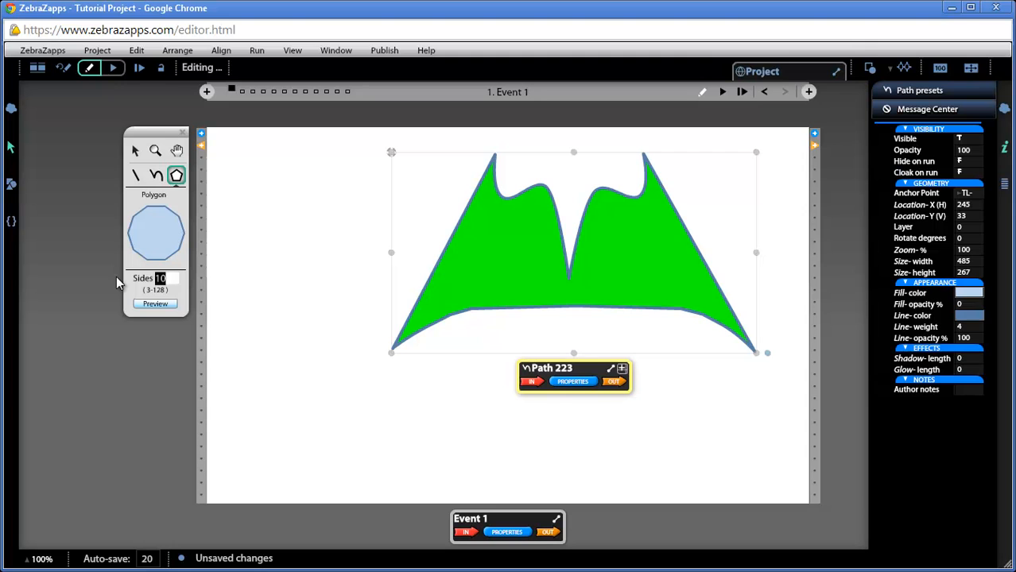
Draw a 3-sided polygon about 191 wide and 191 high, and place it left of the green path.
text(3)
key(Return)
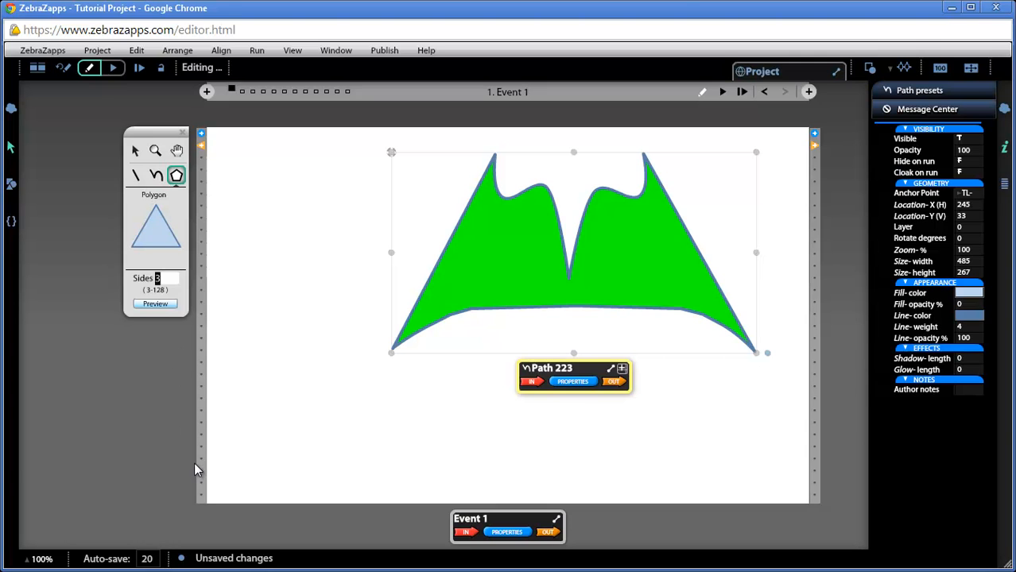
mouse_move(275, 266)
mouse_down()
mouse_move(286, 274)
mouse_move(325, 484)
mouse_up()
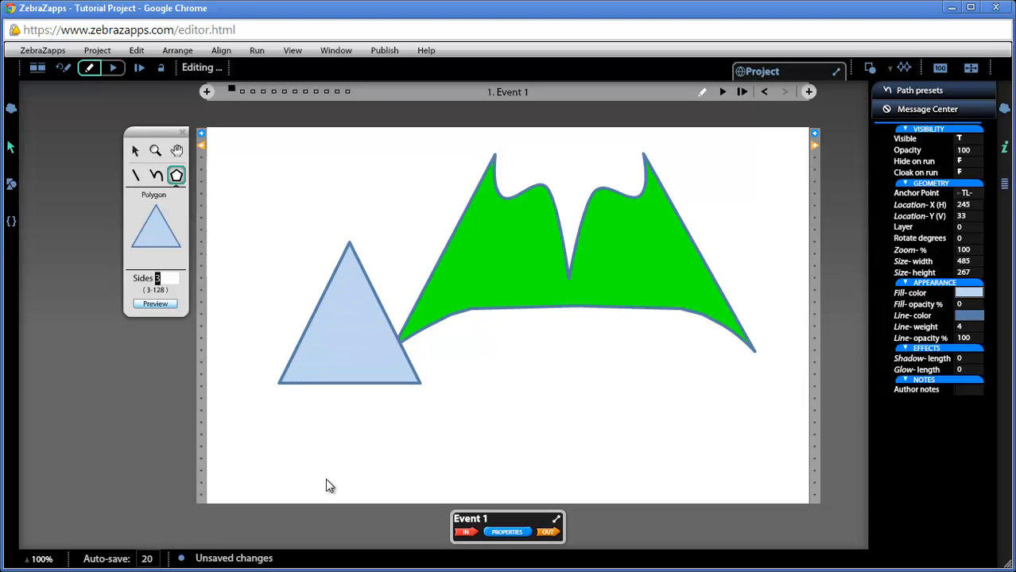
drag(368, 324, 311, 370)
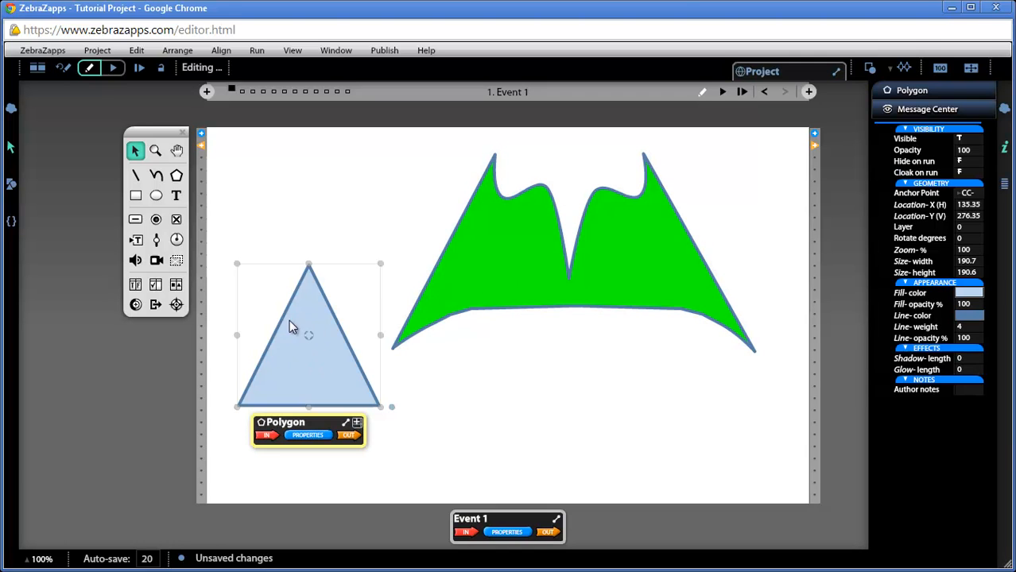
Round the triangle's apex into a smooth point, remove the trial bends from its curved sides, and finish editing.
double_click(304, 368)
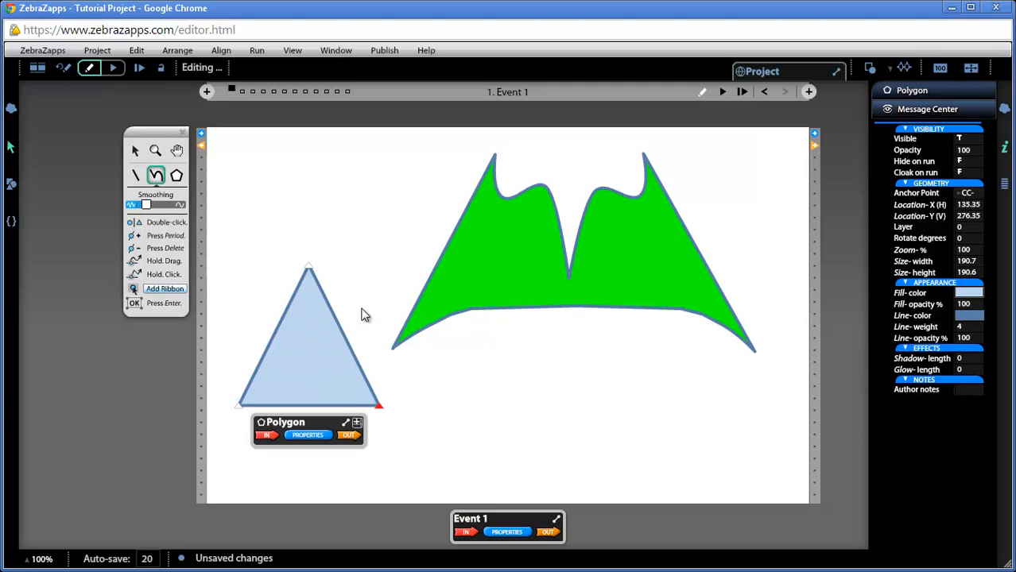
click(310, 266)
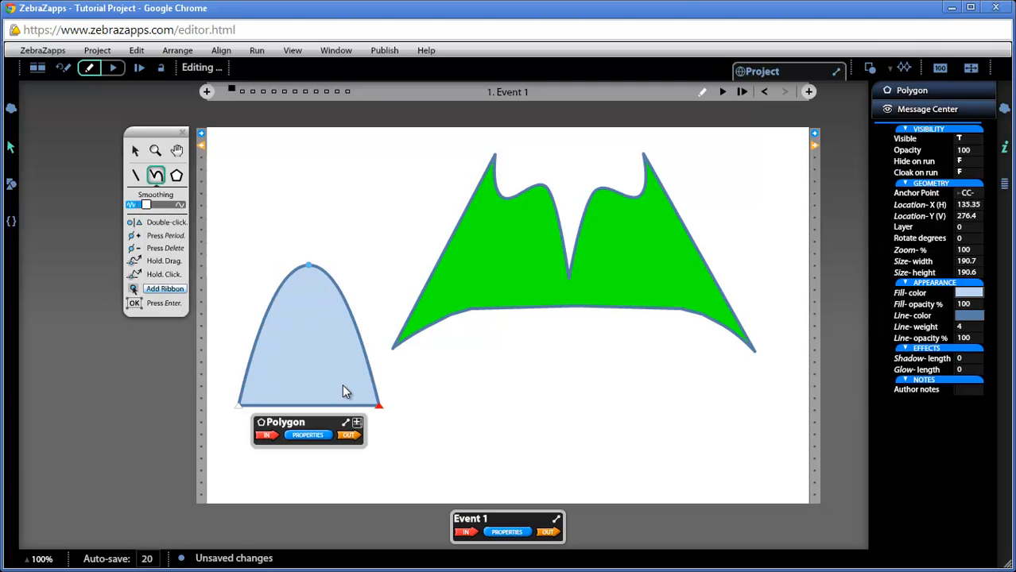
drag(258, 329, 288, 356)
drag(353, 340, 265, 338)
key(Delete)
key(Return)
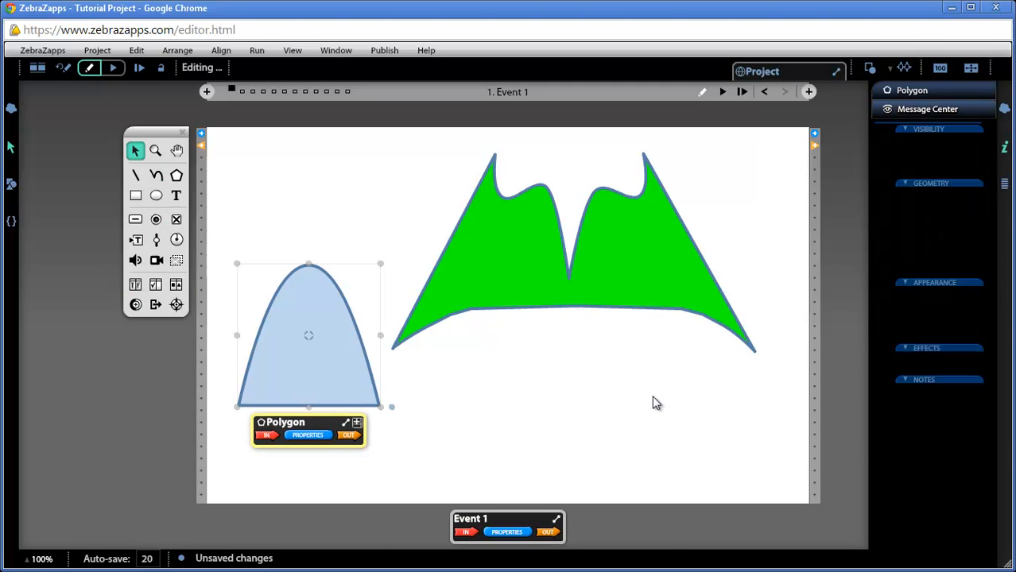